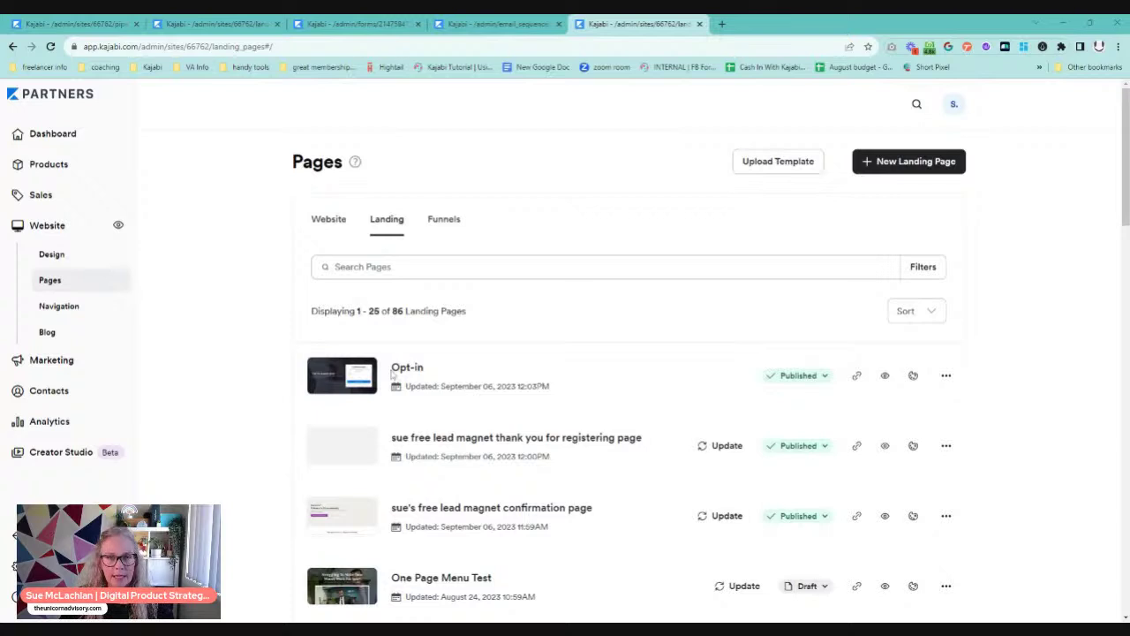
Step: Preview the Opt-in landing page, return to the list of landing pages and look through it
click(884, 375)
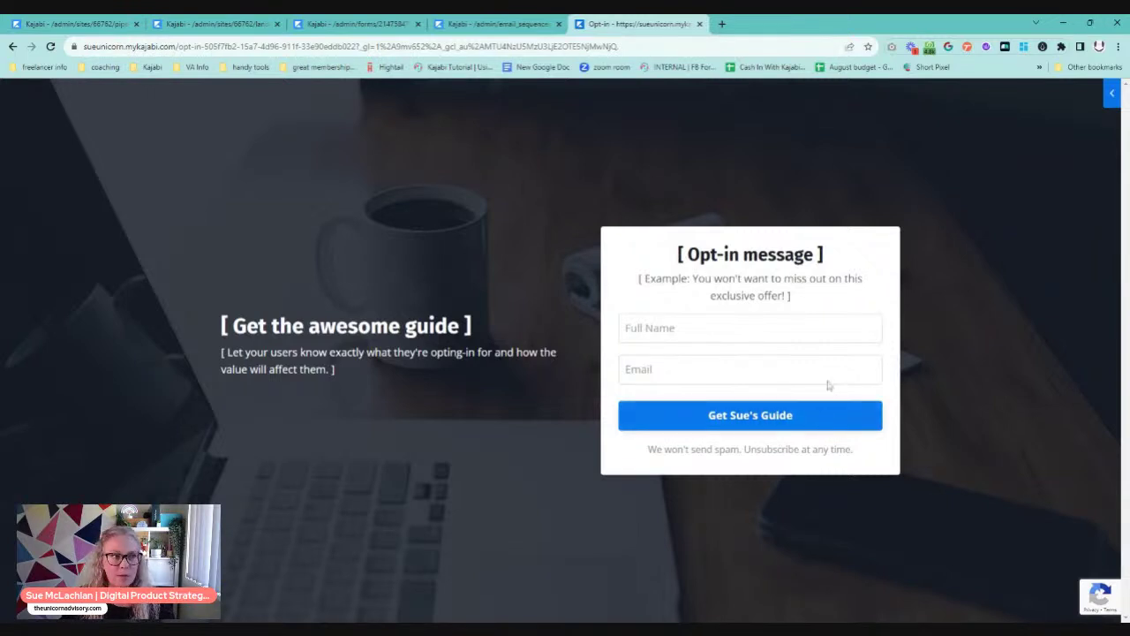
click(12, 47)
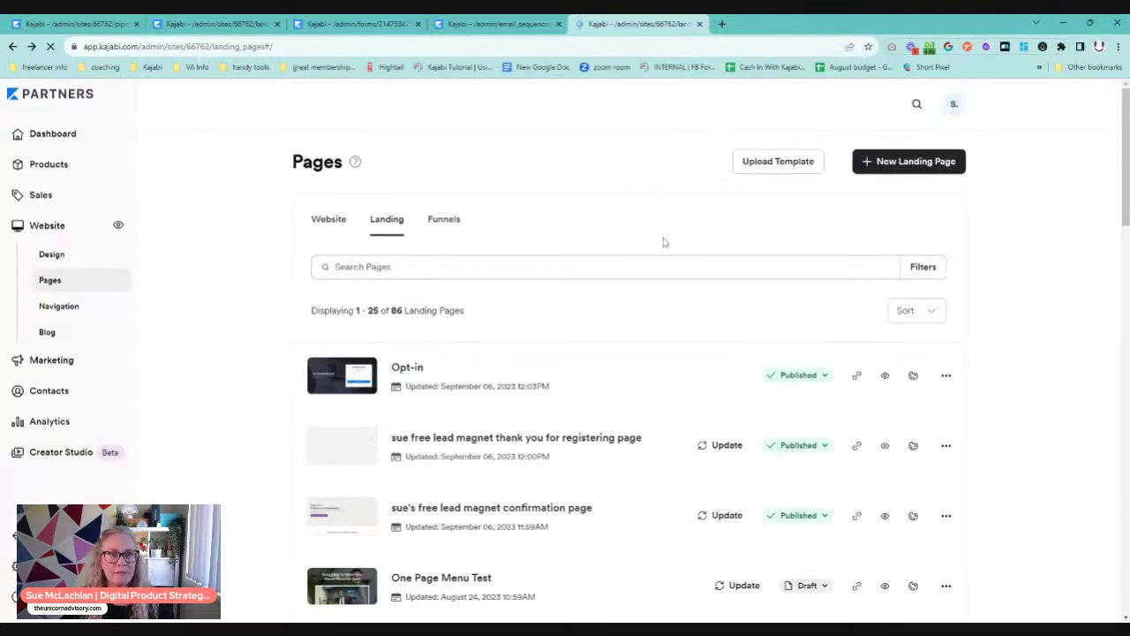
scroll(636, 332, down, 2)
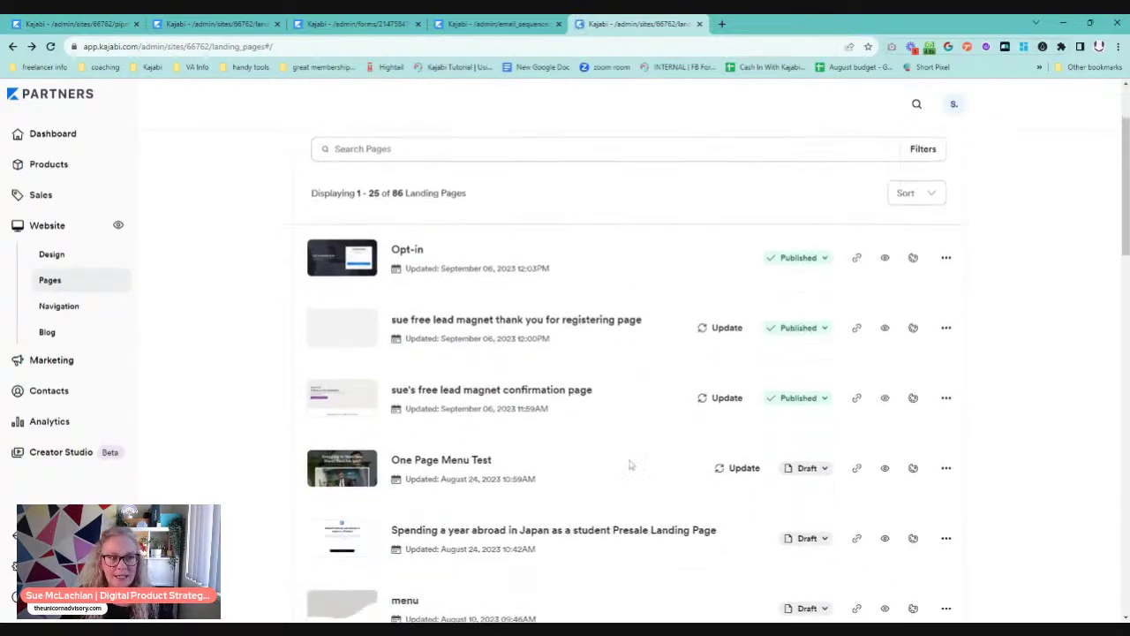
scroll(618, 449, up, 2)
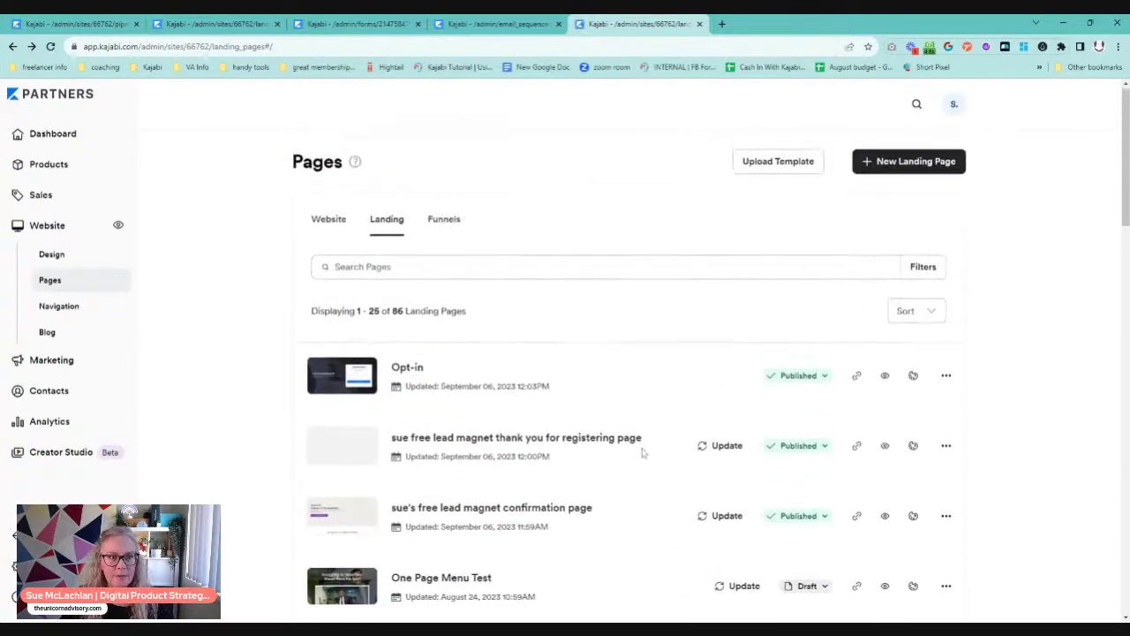
Step: Open the Lead Magnet funnel, preview its opt-in page, and return to the funnel overview
click(45, 26)
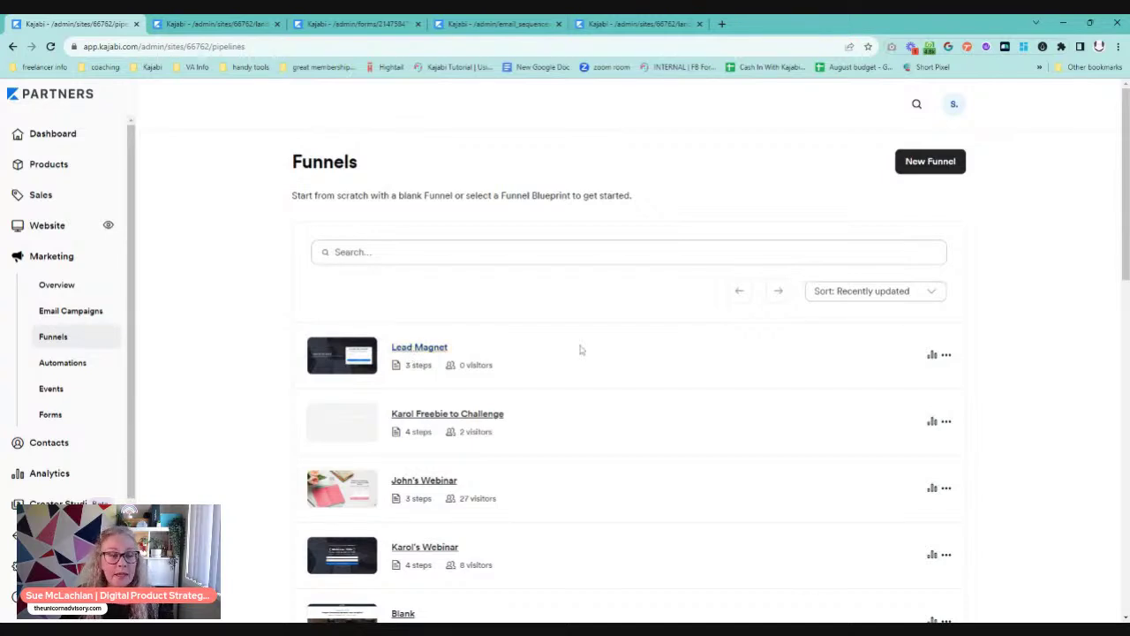
click(417, 350)
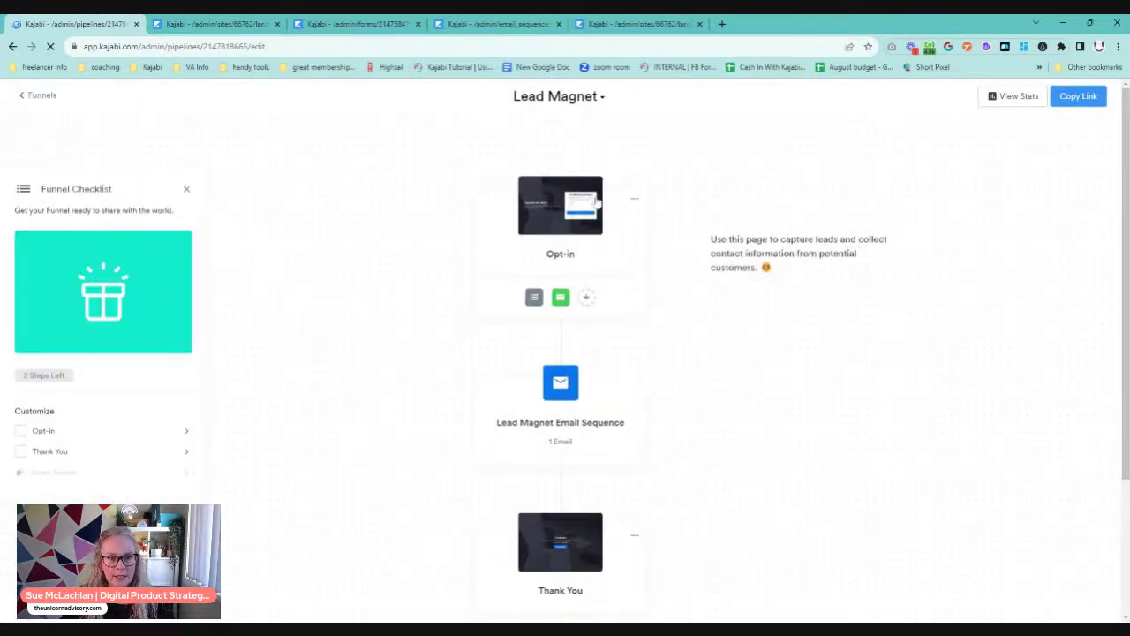
click(565, 210)
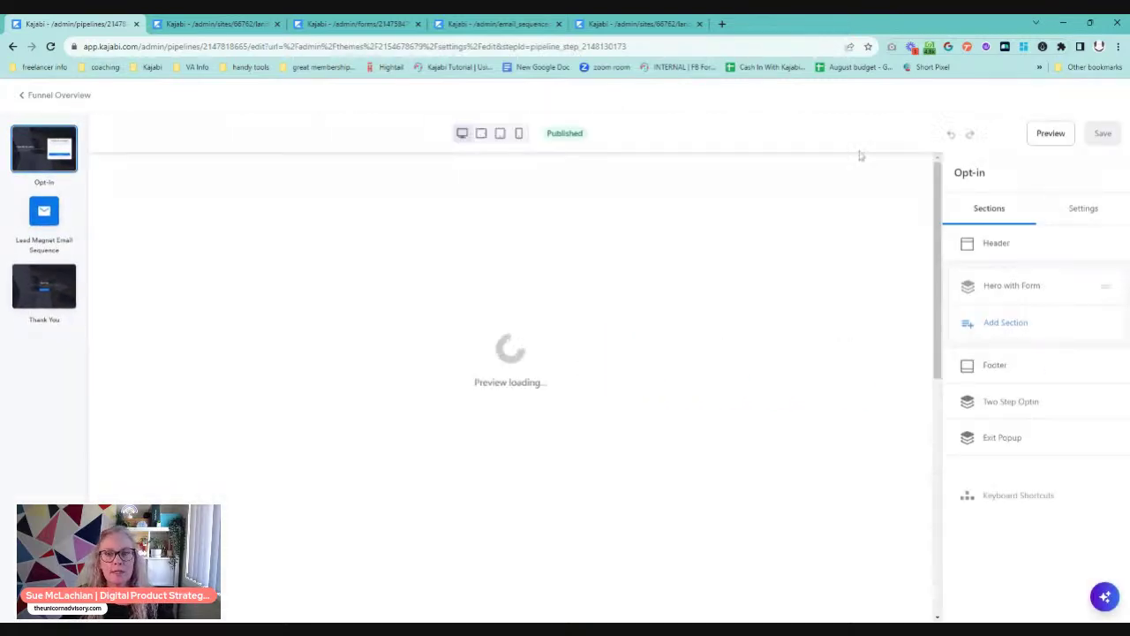
click(1055, 139)
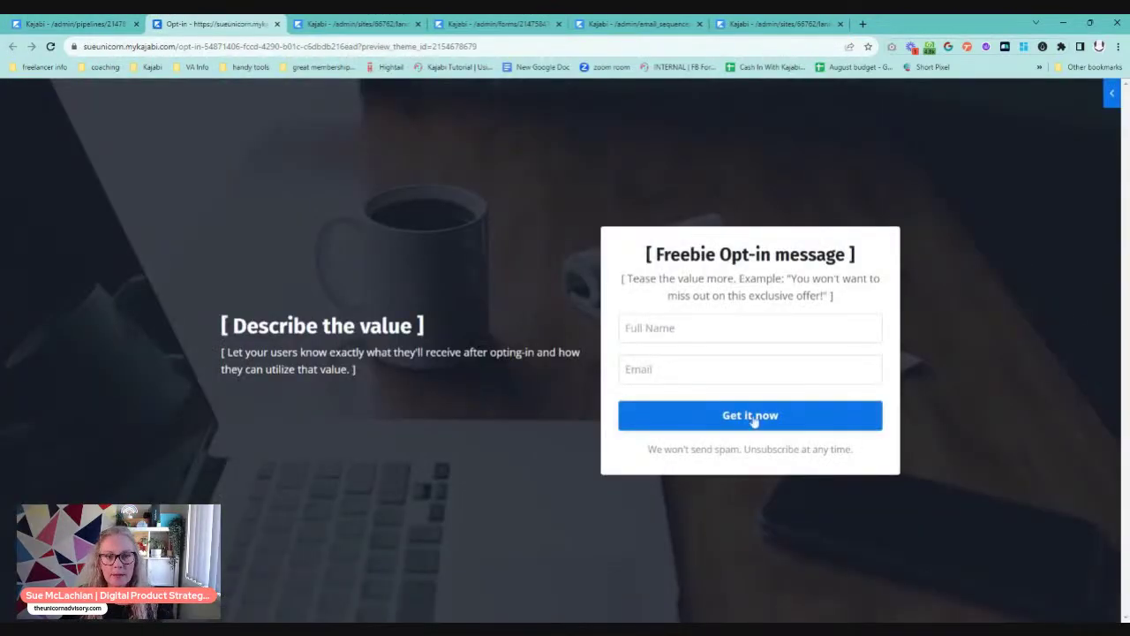
click(88, 25)
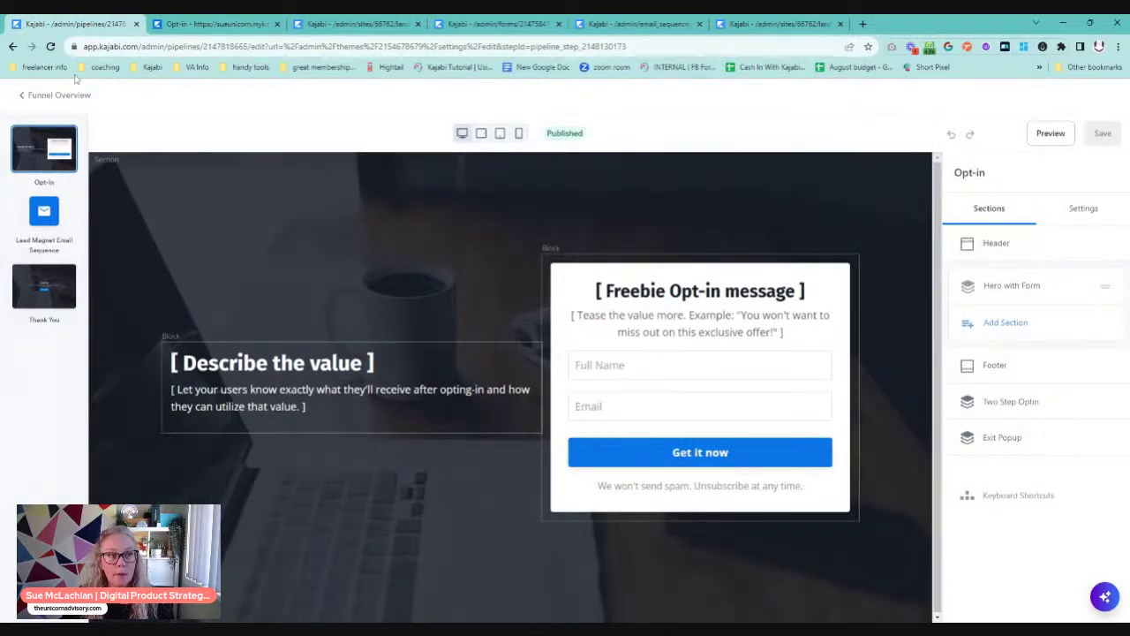
click(57, 96)
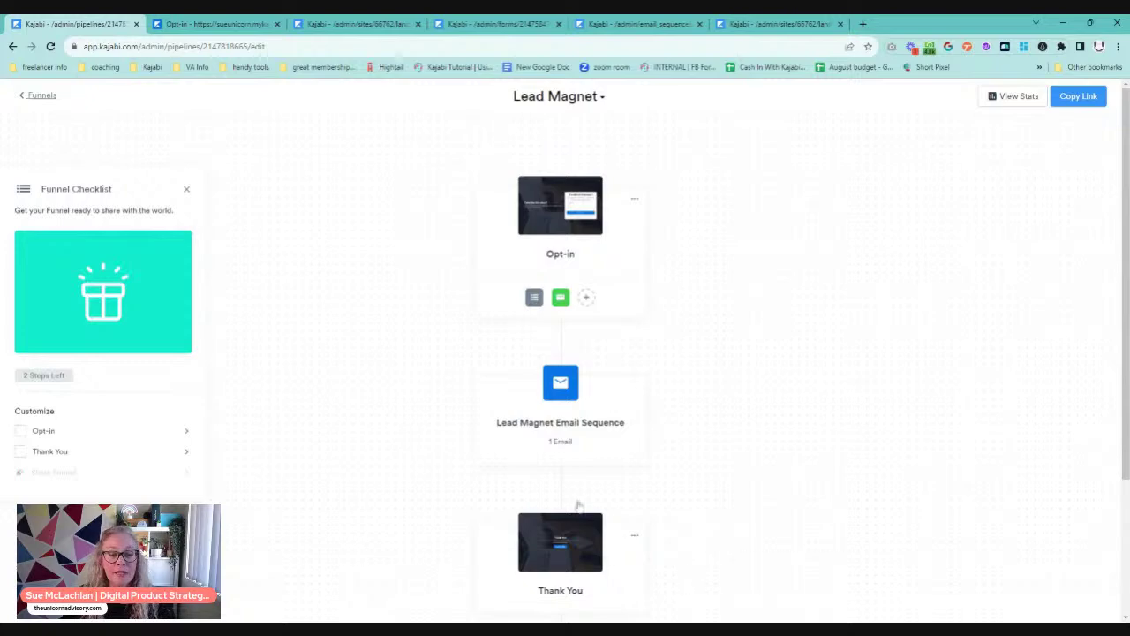
Step: Examine the Lead Magnet funnel's steps and the email automation attached to its opt-in page
mouse_move(625, 489)
mouse_move(559, 222)
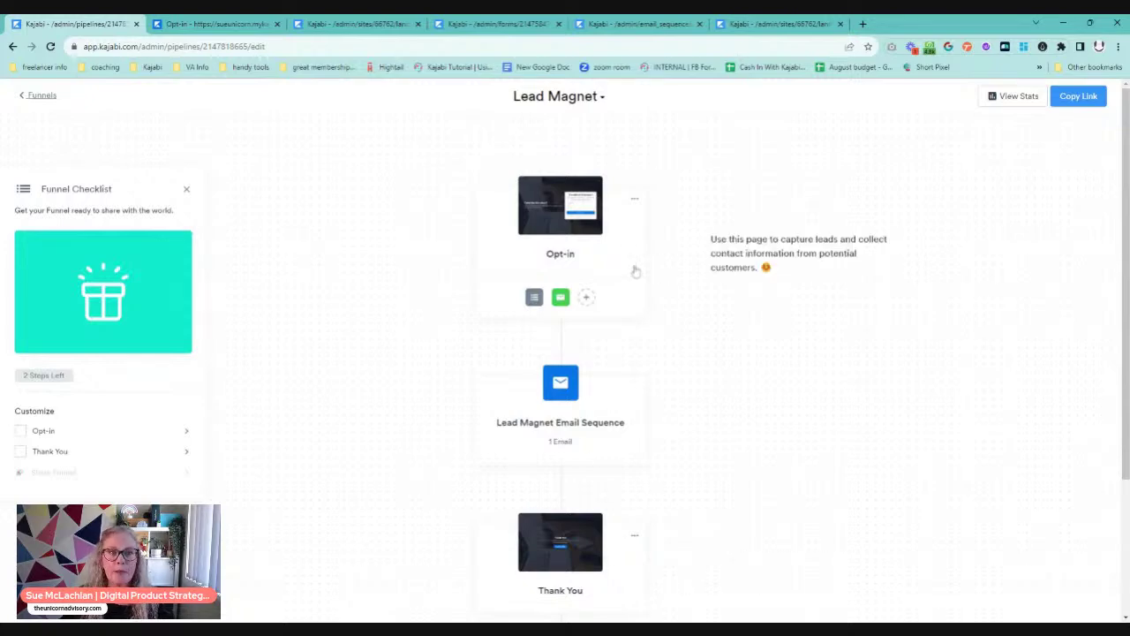
mouse_move(561, 299)
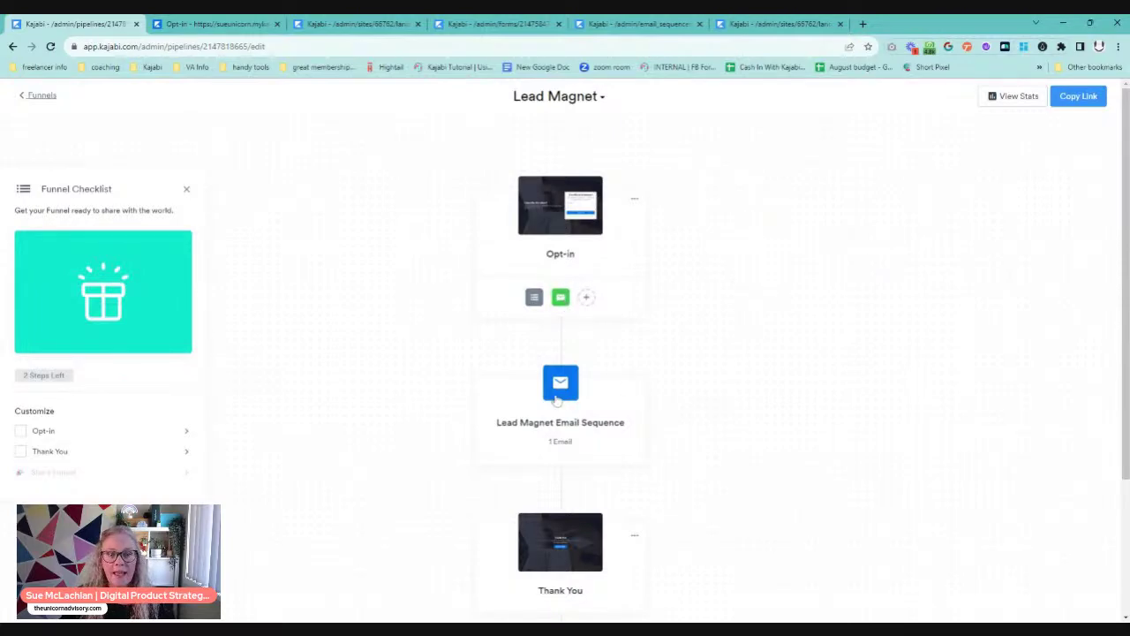
mouse_move(568, 532)
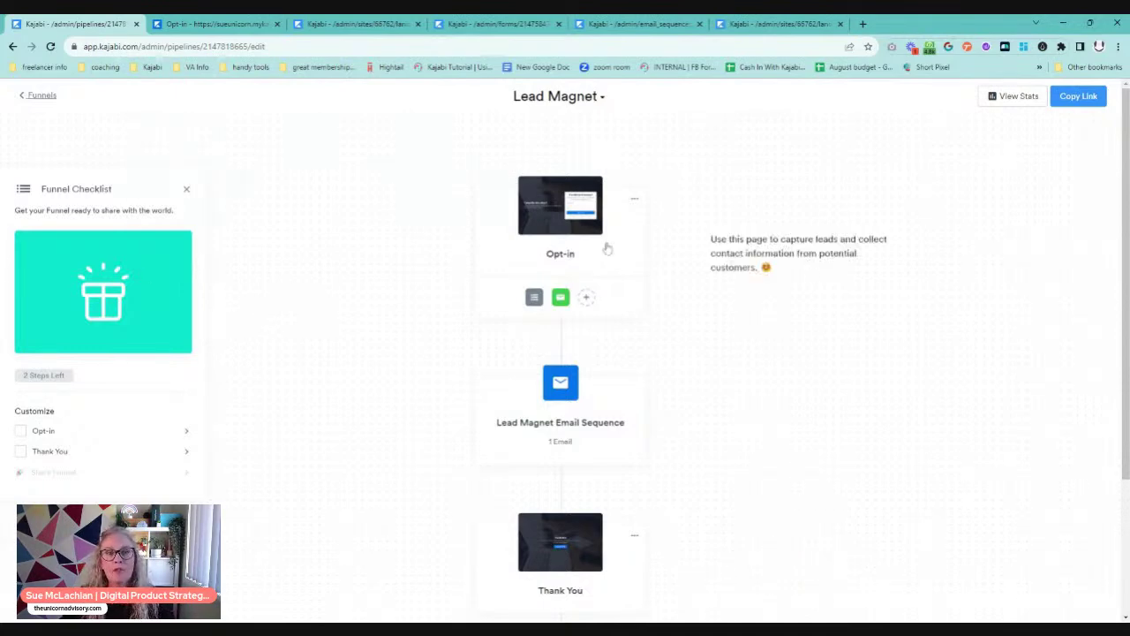
click(561, 300)
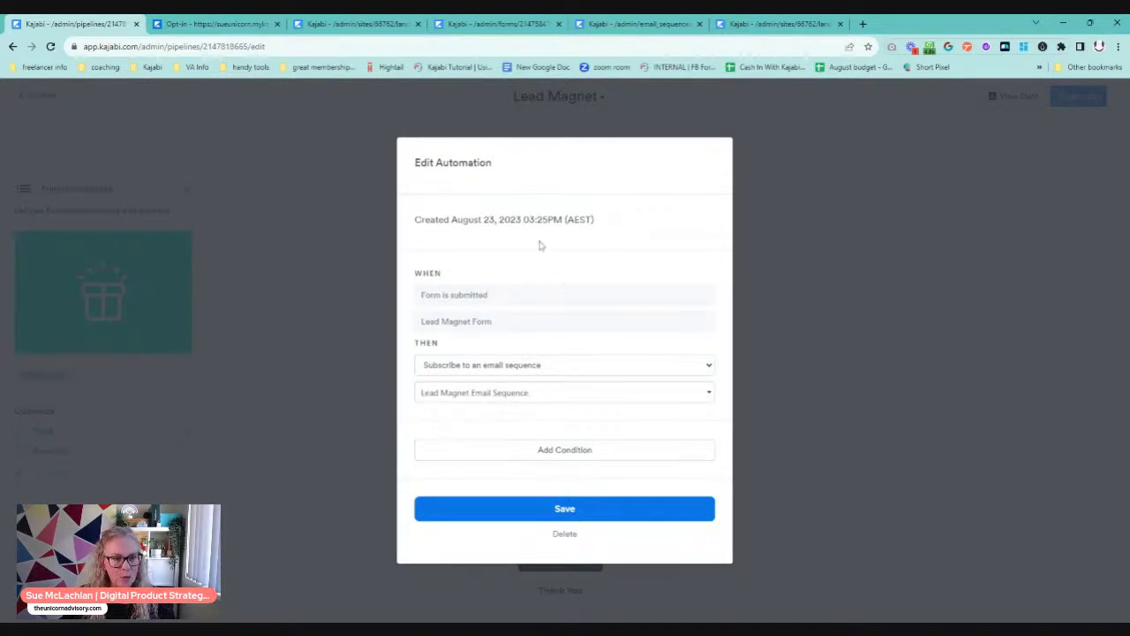
click(878, 448)
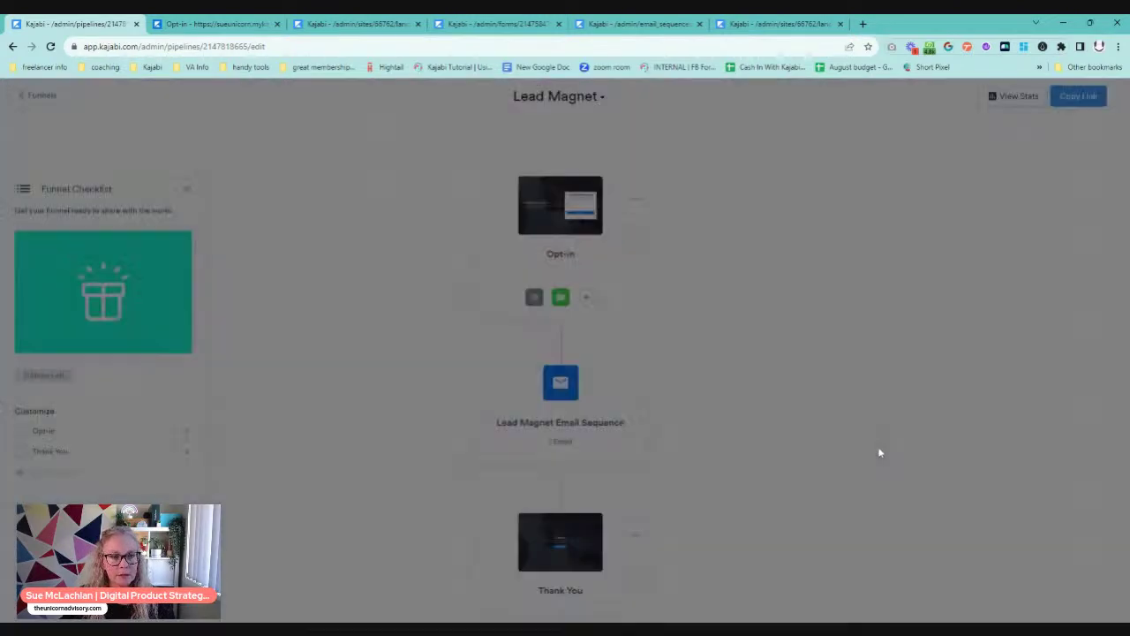
mouse_move(570, 309)
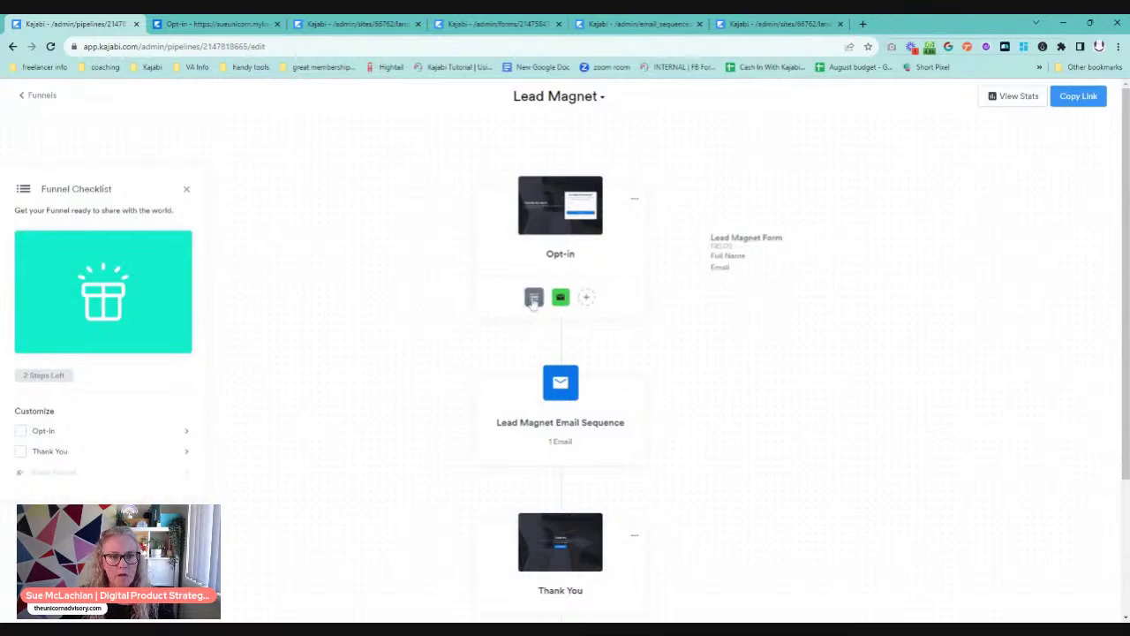
Step: Open the Lead Magnet Form from the opt-in step and examine its fields and automations
click(534, 300)
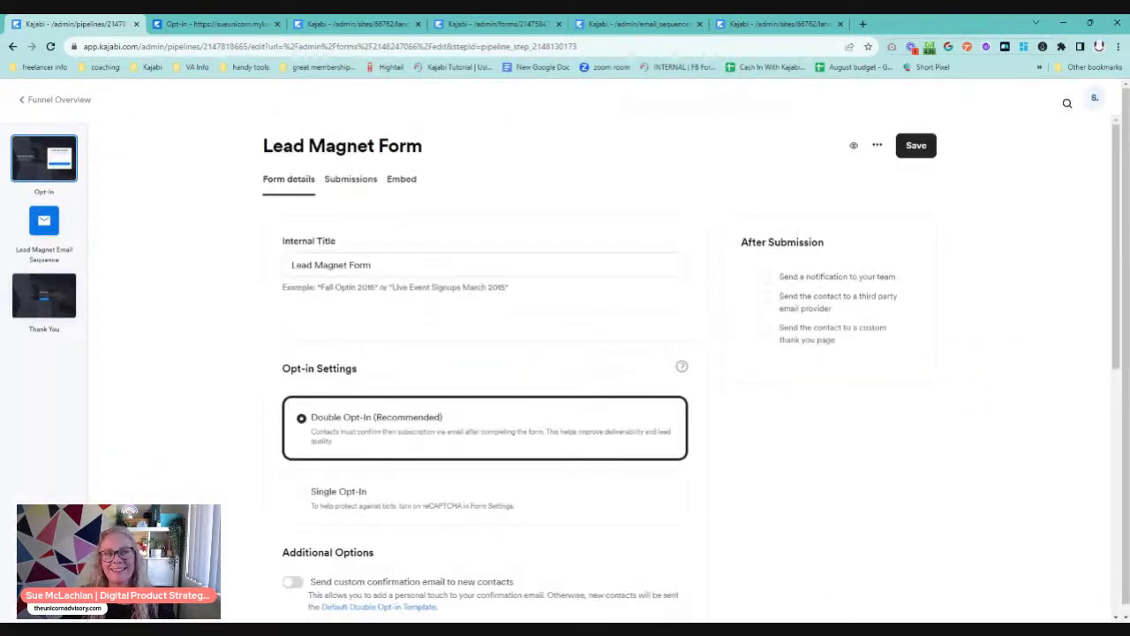
scroll(677, 297, down, 5)
scroll(728, 353, down, 1)
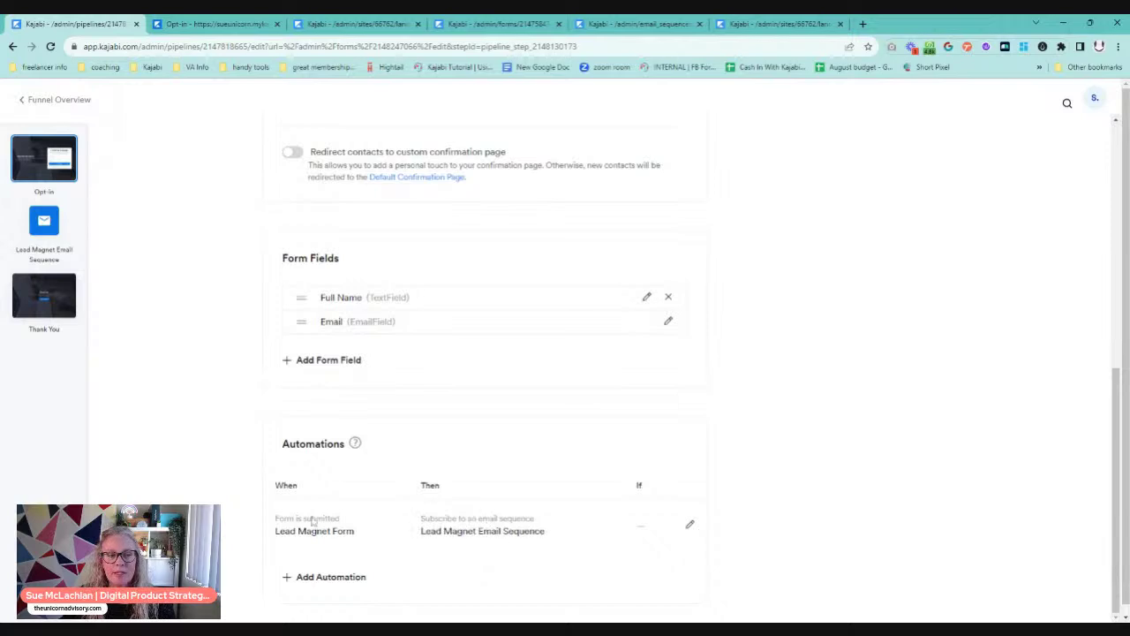
Step: Try adding an automation to the Lead Magnet Form that sends an email to the person
click(334, 577)
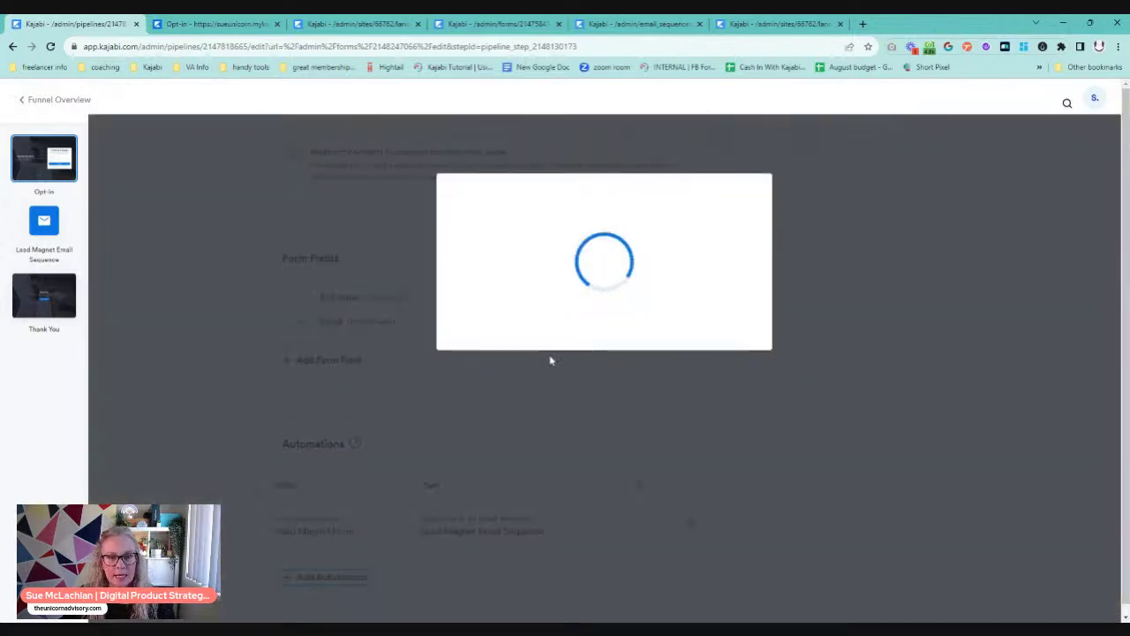
click(586, 347)
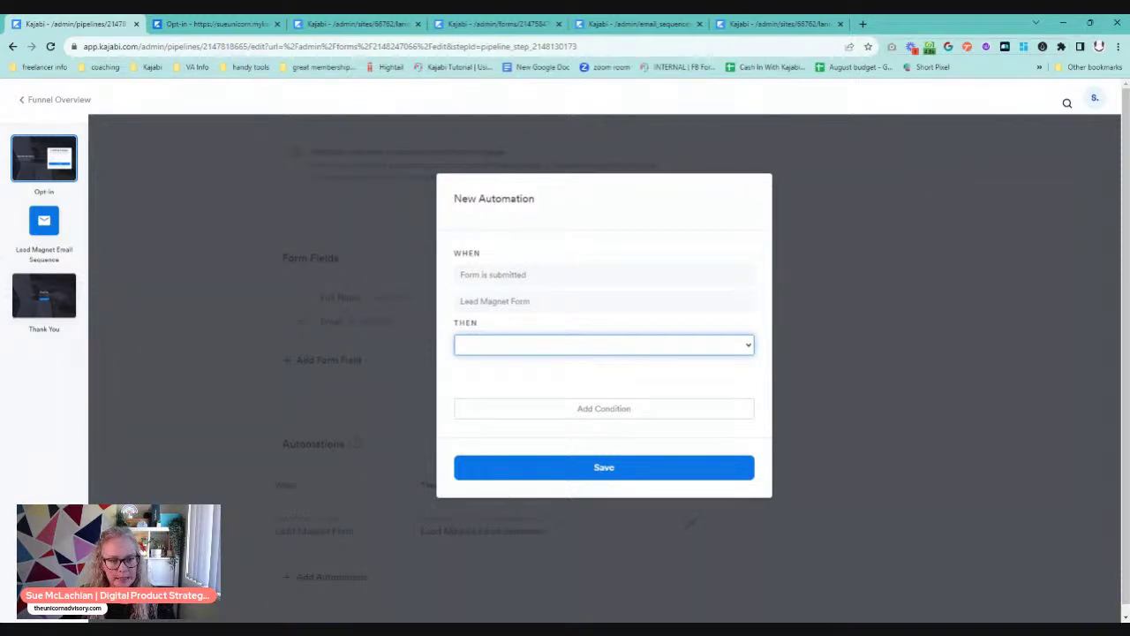
click(598, 366)
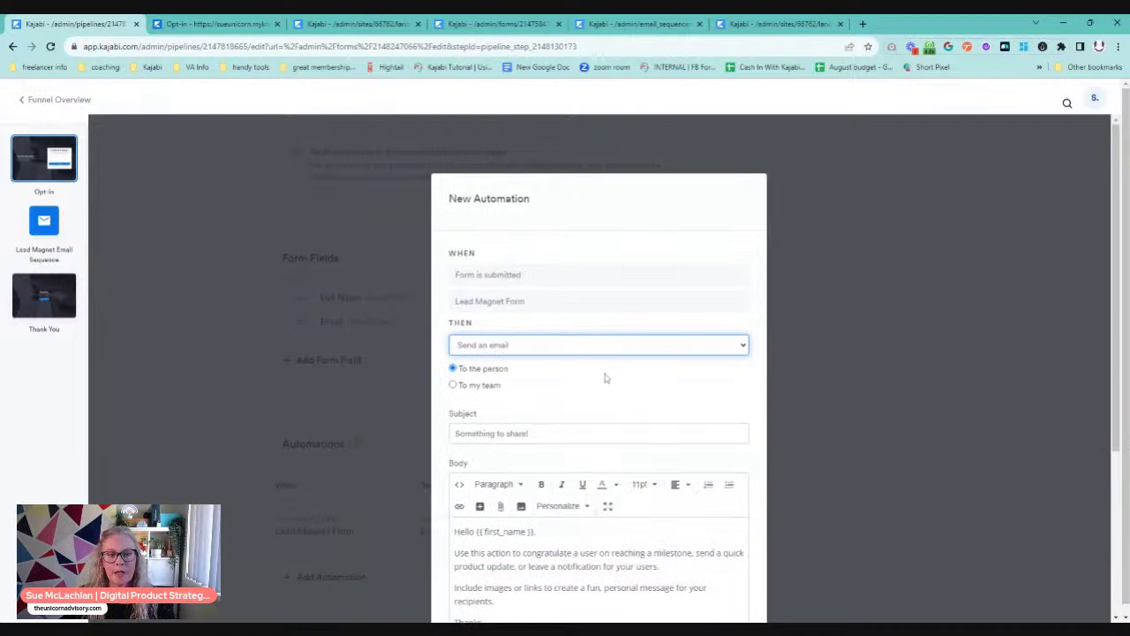
scroll(618, 375, down, 1)
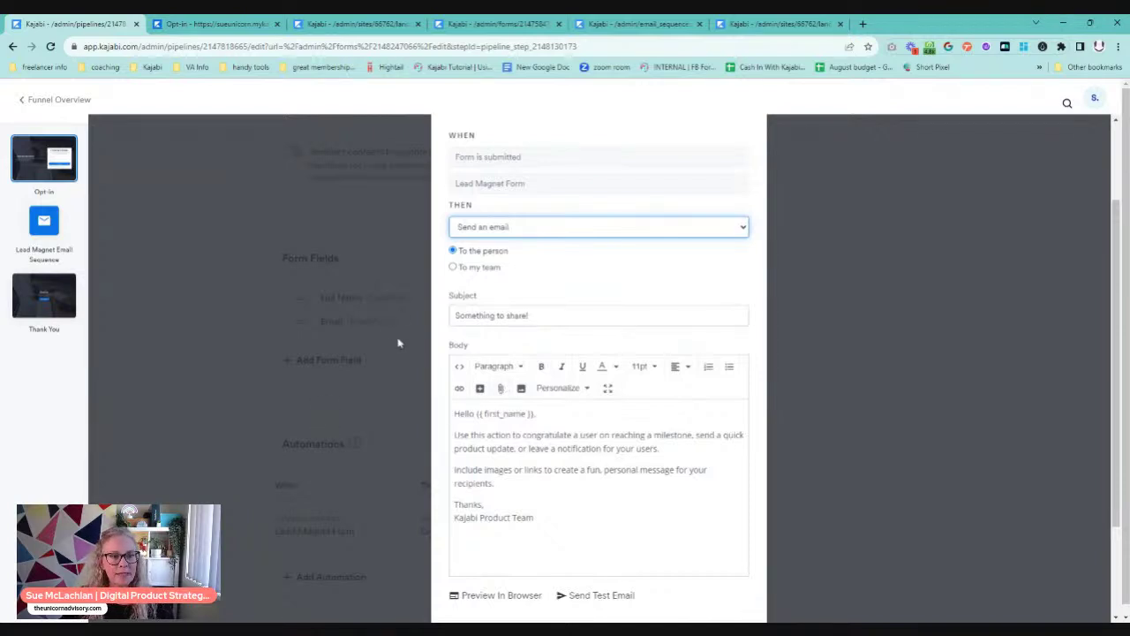
click(244, 339)
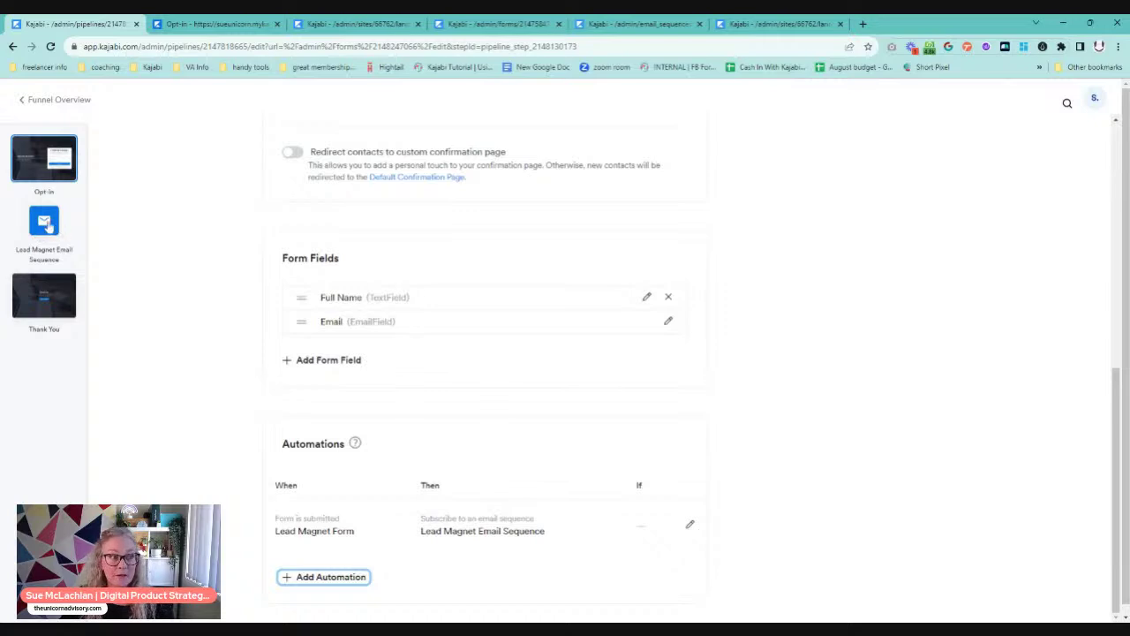
Step: Open the Lead Magnet Email Sequence's Welcome email and insert a file from the device as a "Download now" link in its body
click(42, 225)
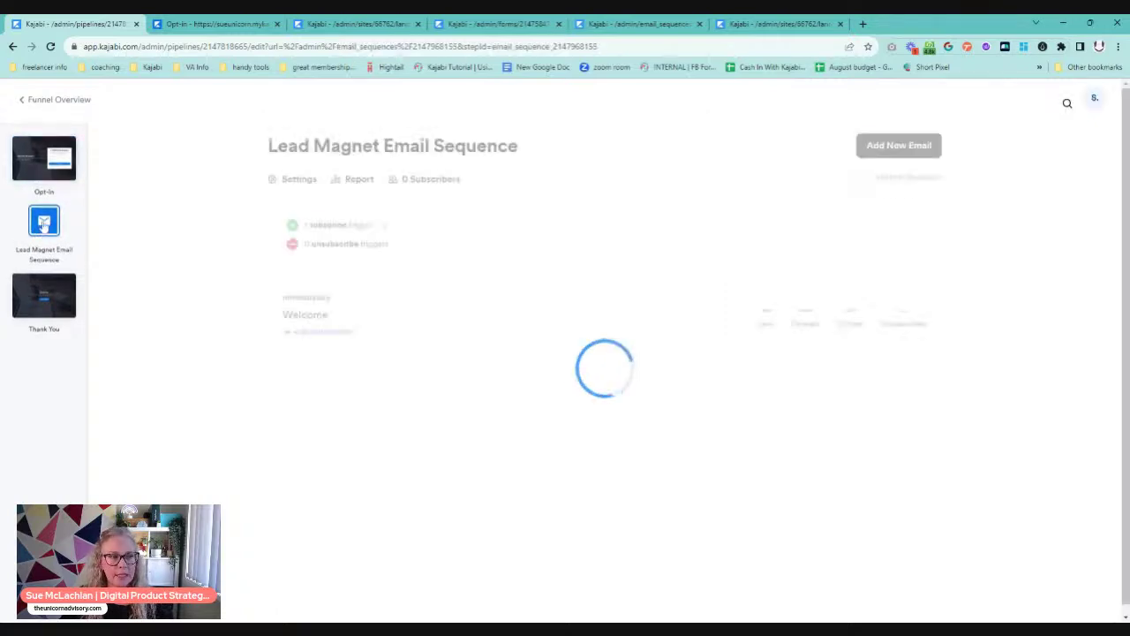
click(309, 318)
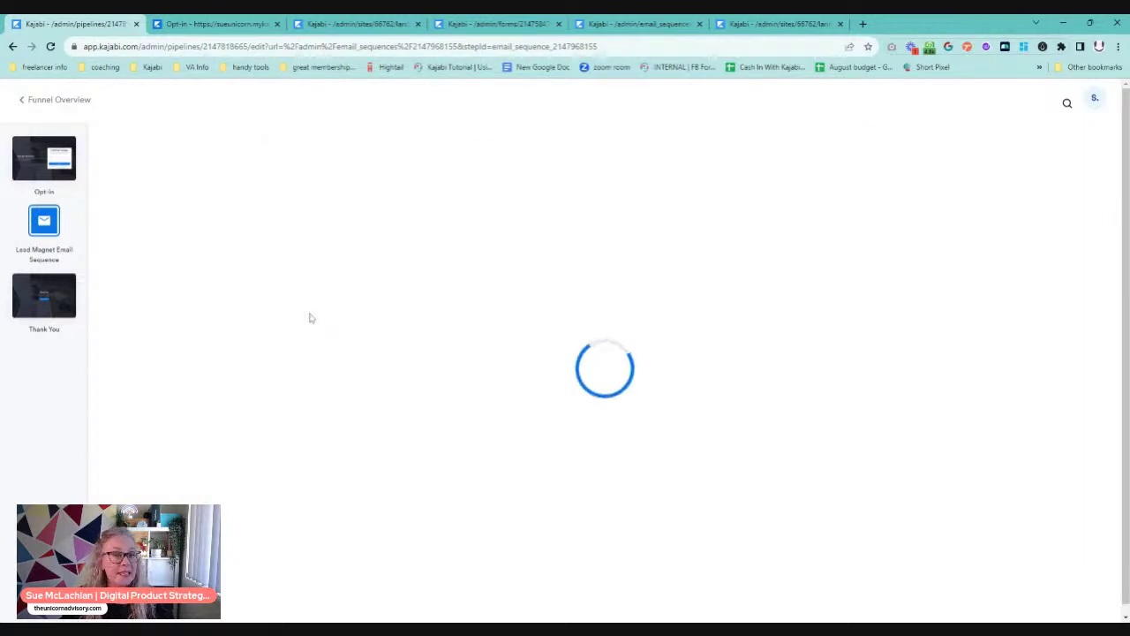
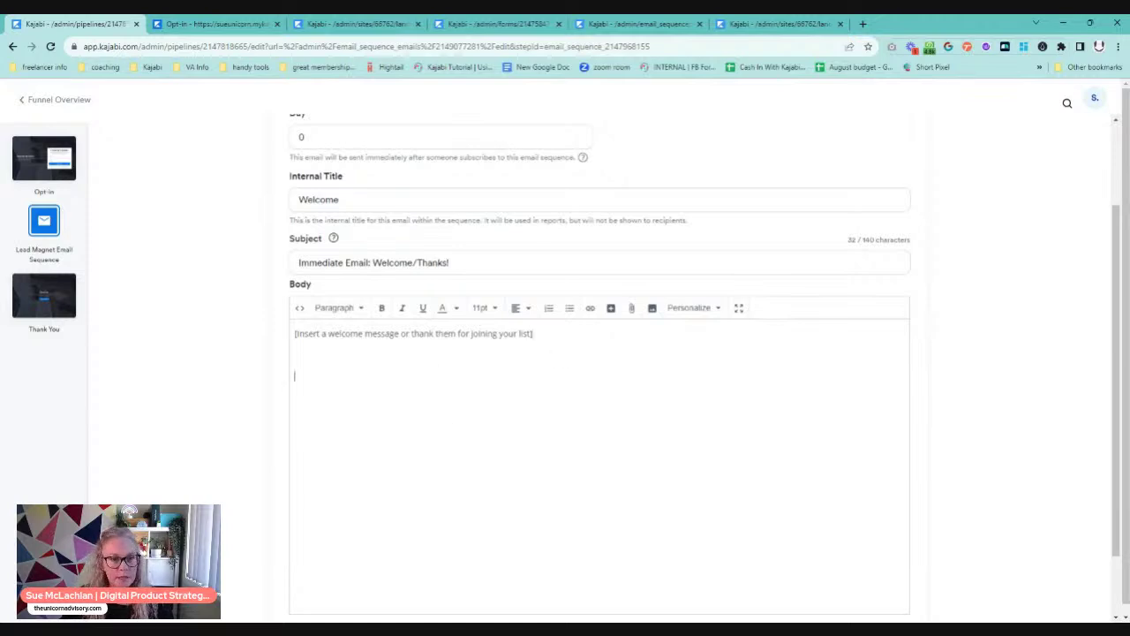
click(631, 307)
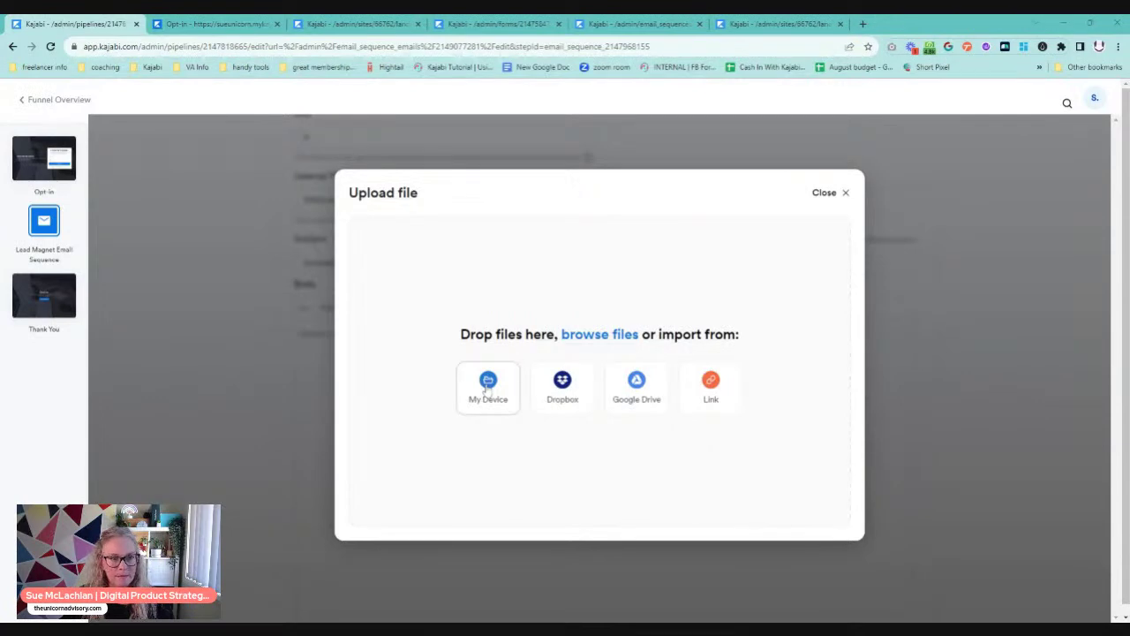
click(488, 388)
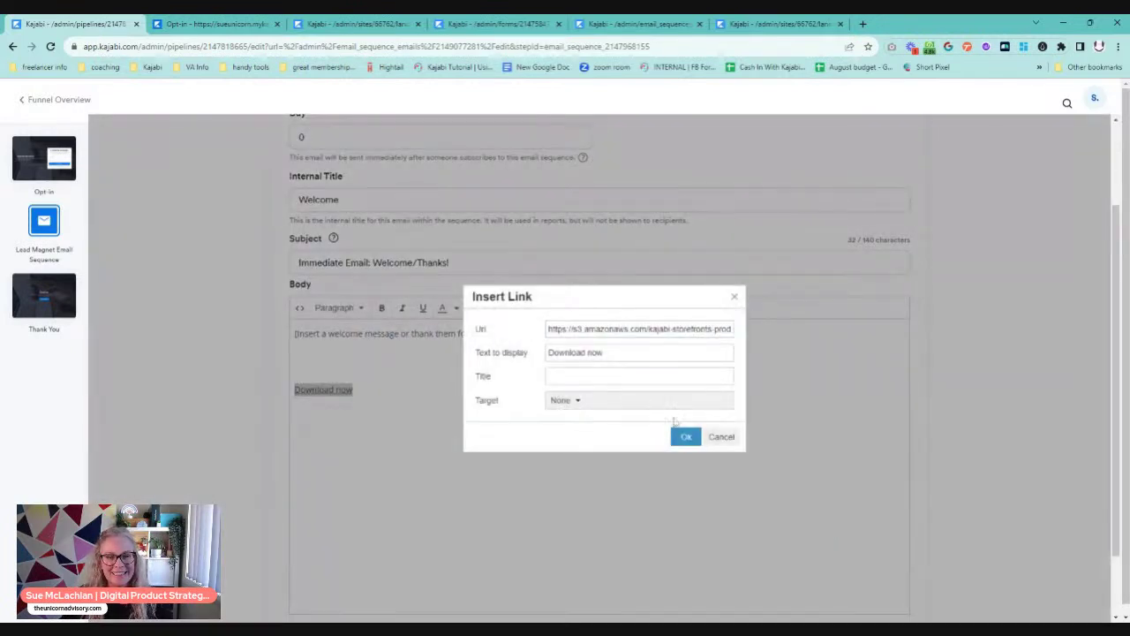
click(682, 436)
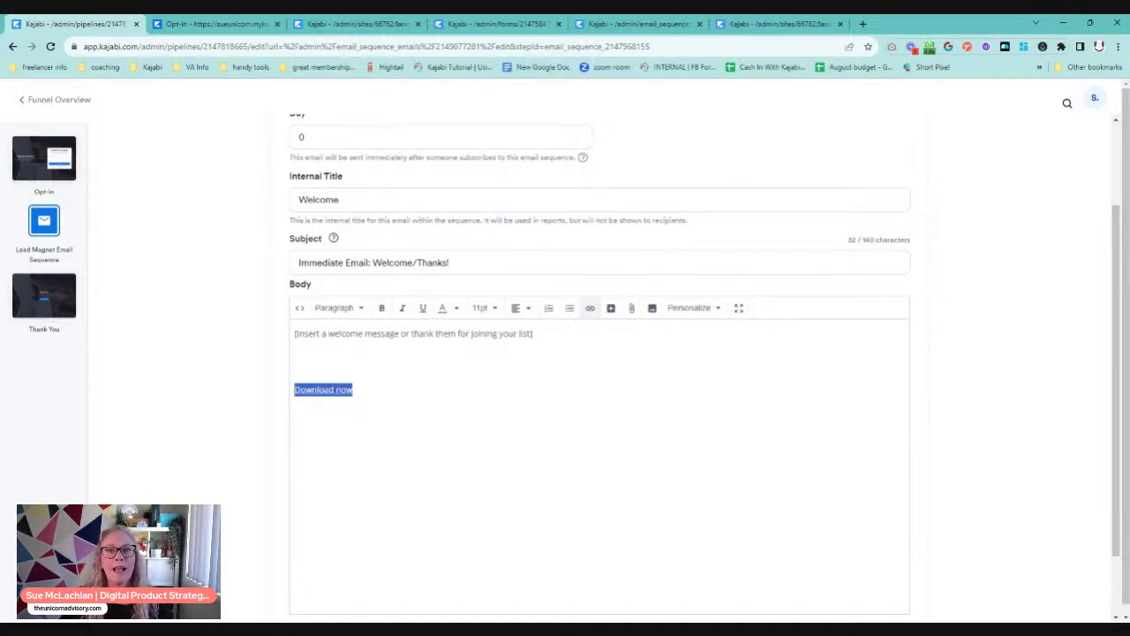
Step: Open the Thank You page's Download Now button settings and choose a file from the device for it to download
click(44, 294)
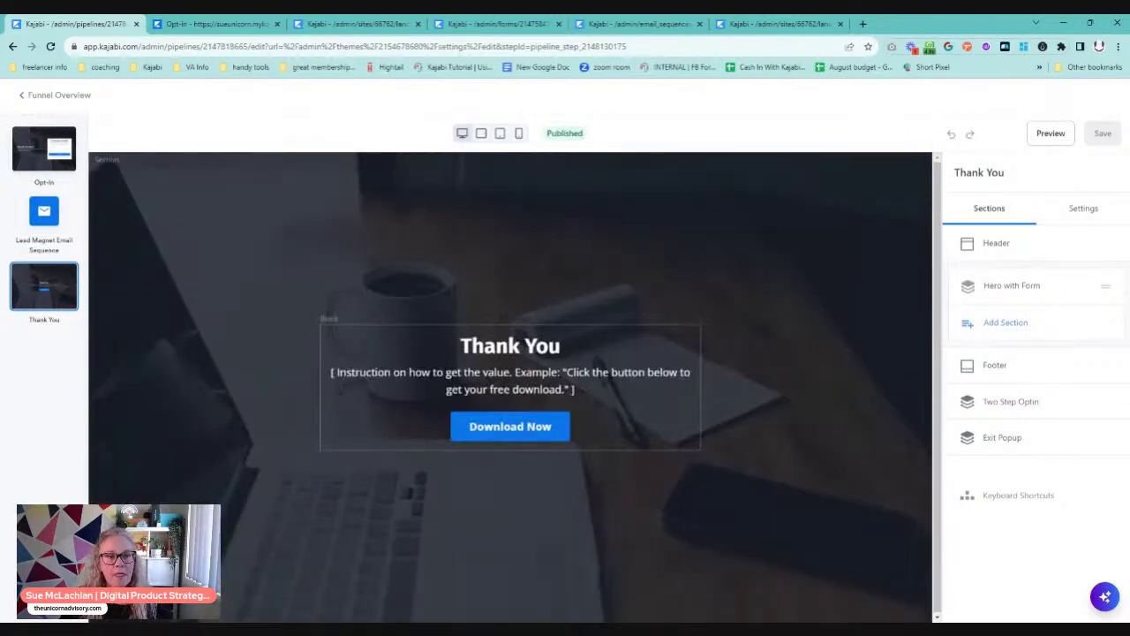
click(477, 430)
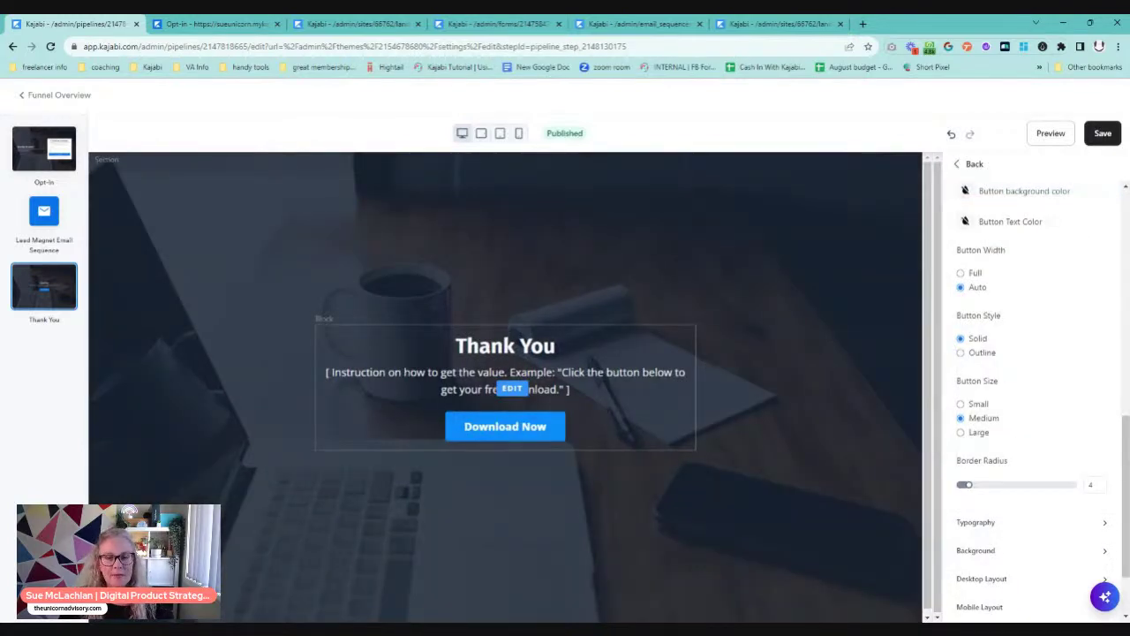
scroll(1037, 405, up, 3)
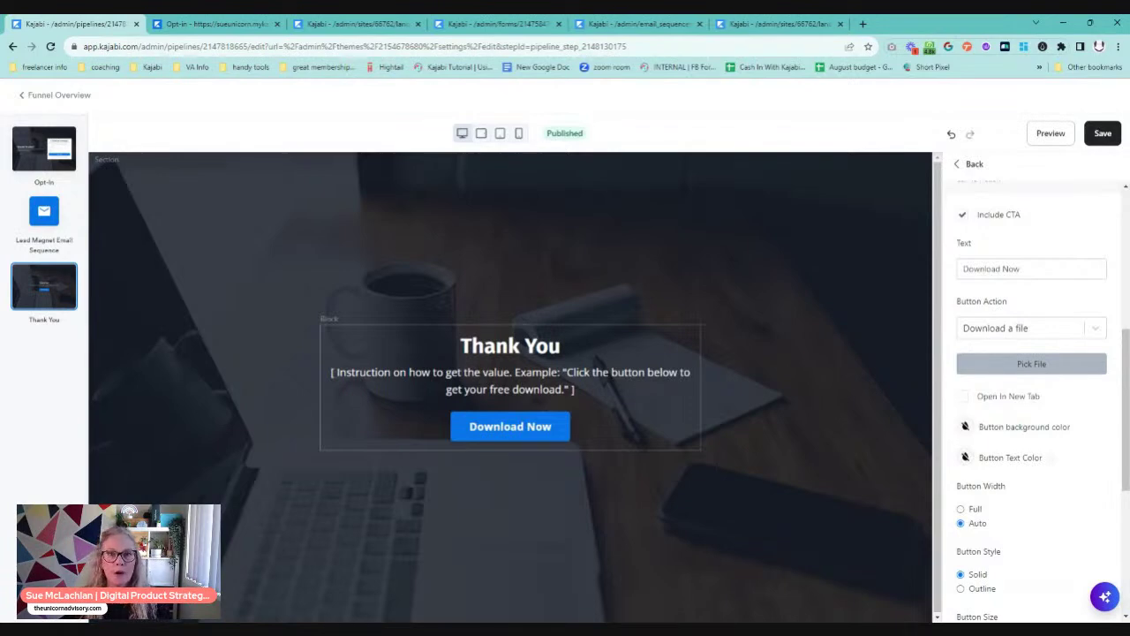
click(1042, 371)
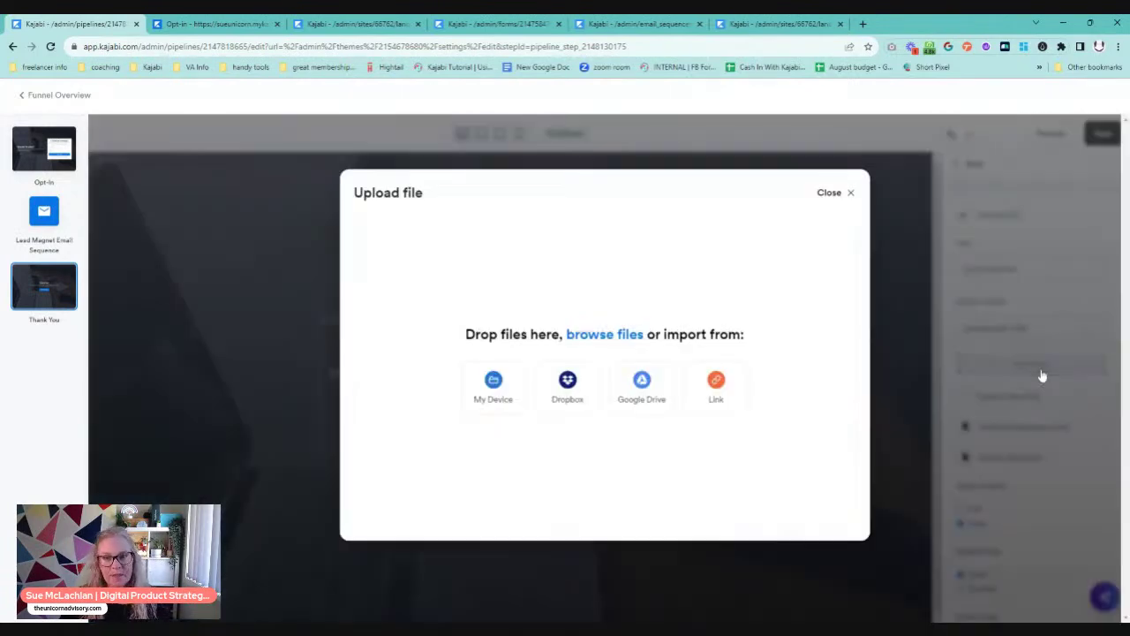
click(491, 397)
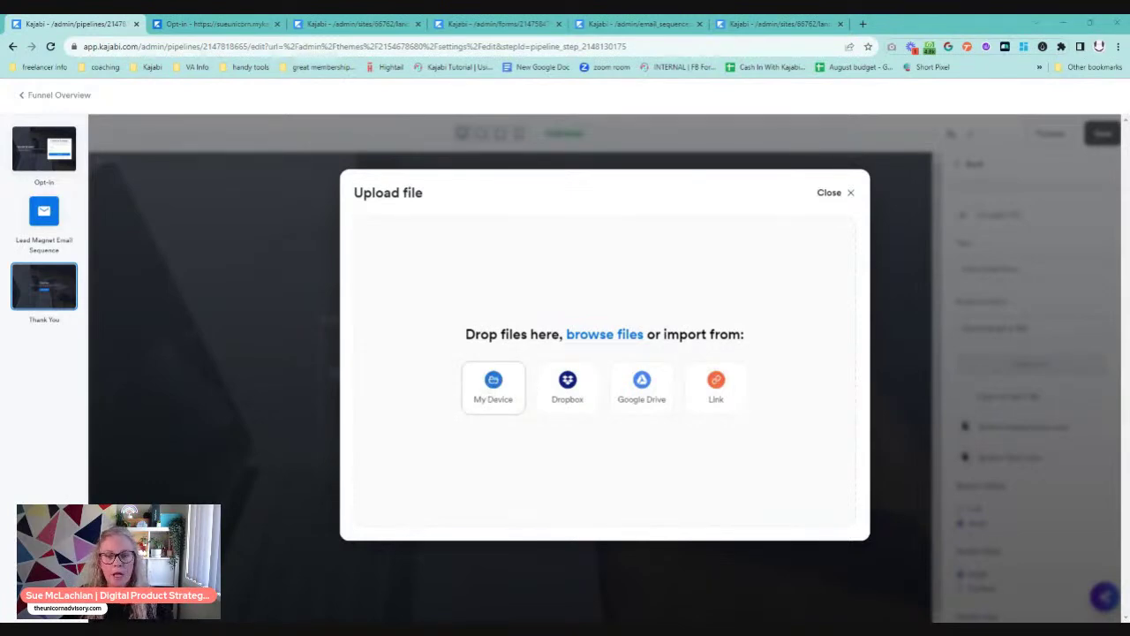
click(852, 446)
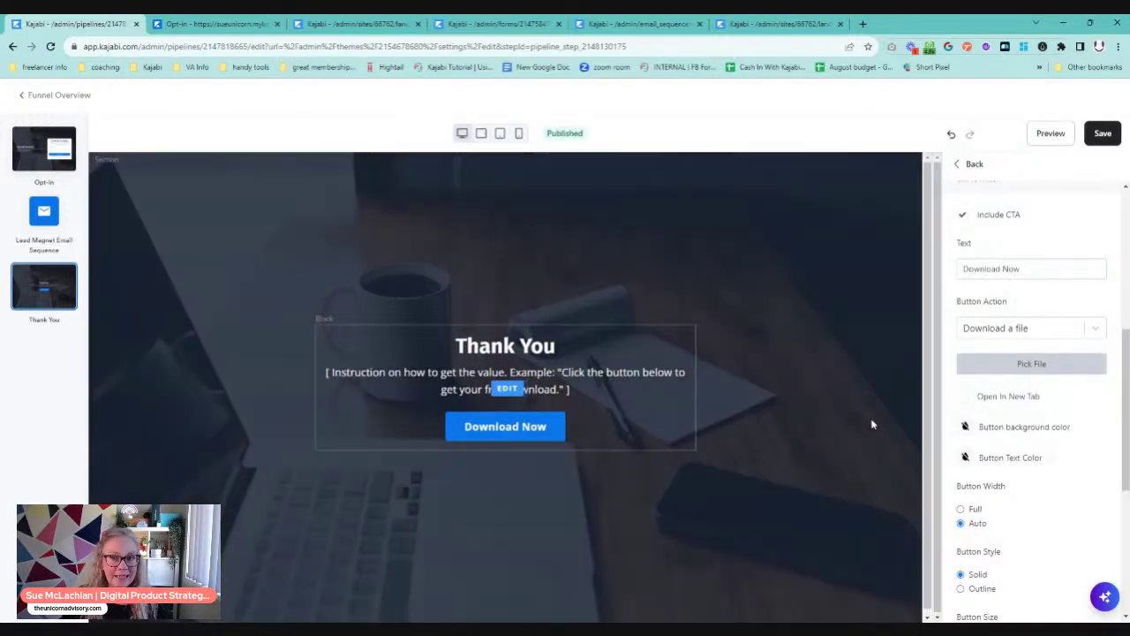
Step: Preview the Thank You page and test its Download Now button
click(1051, 137)
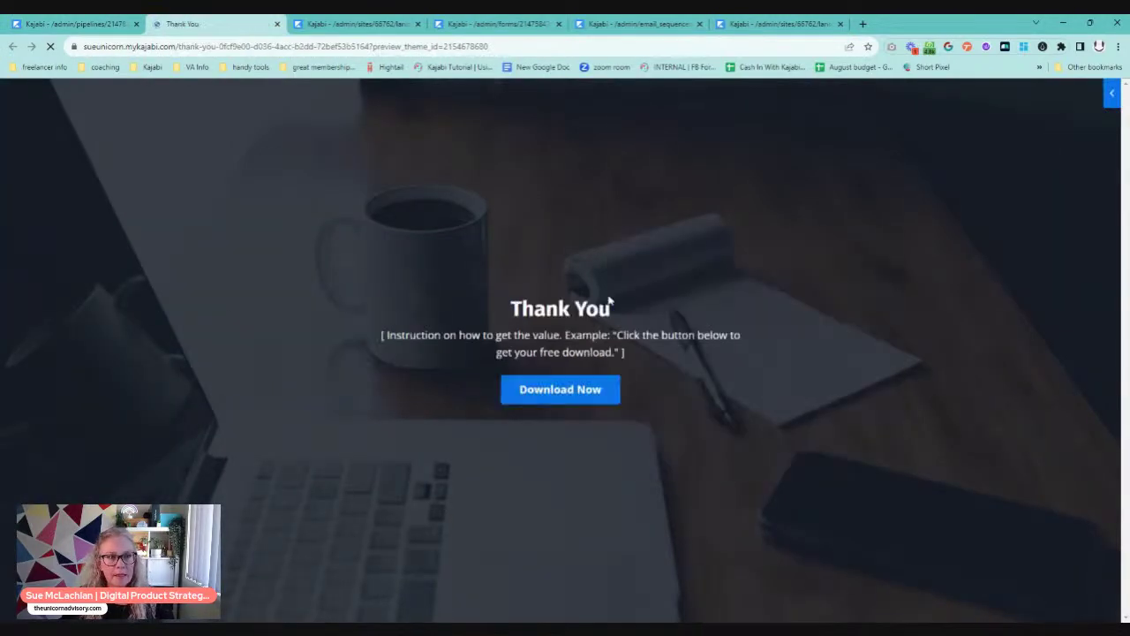
click(571, 399)
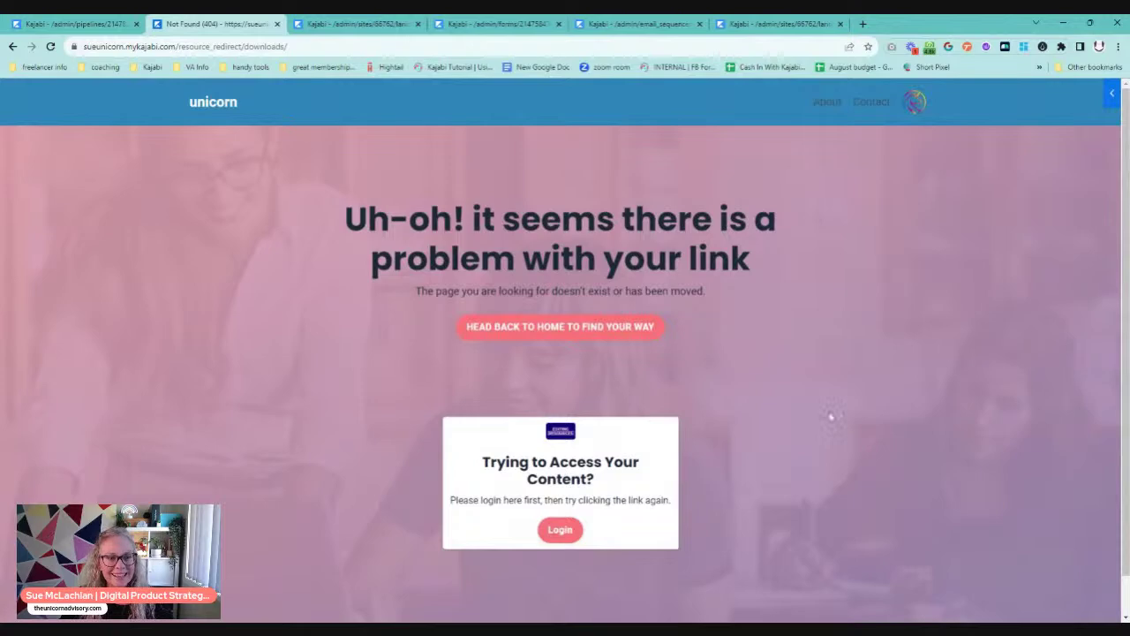
click(78, 24)
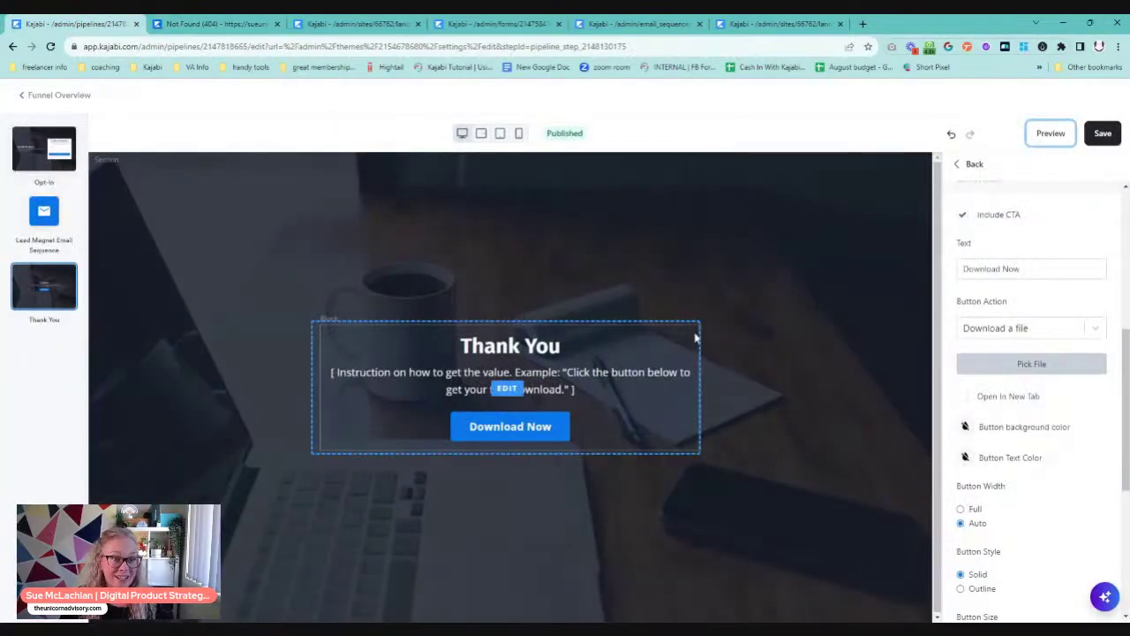
Step: Set the Thank You page's Download Now file to open in a new tab and save the page
click(1115, 136)
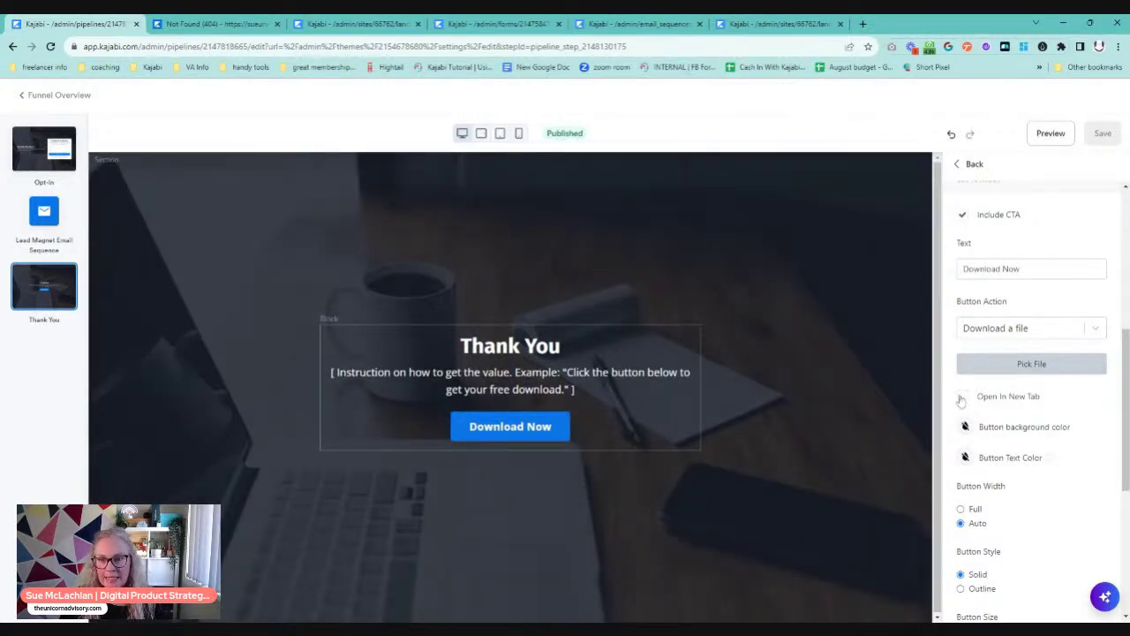
click(964, 397)
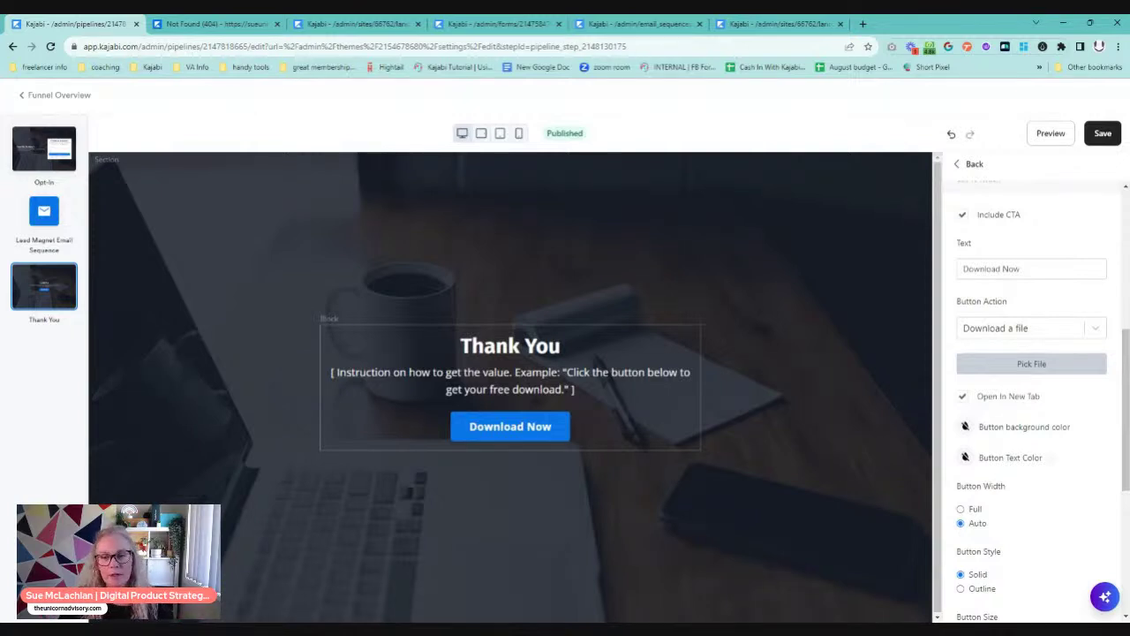
click(1103, 133)
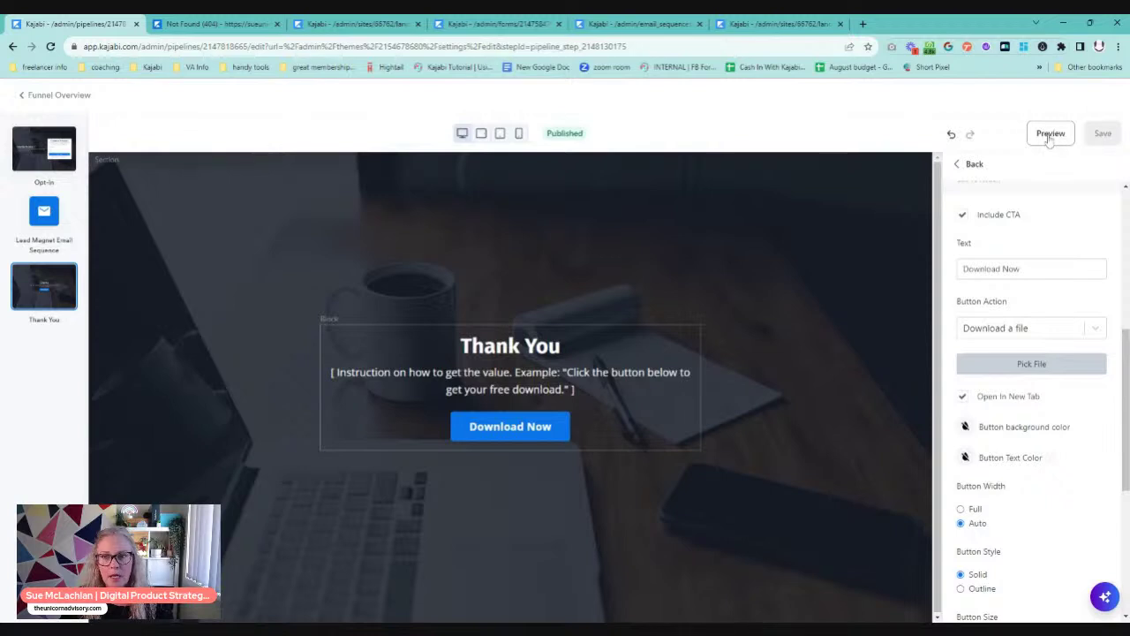
Step: Preview the saved Thank You page and open the webinar checklist PDF through its Download Now button to look it over
click(1050, 135)
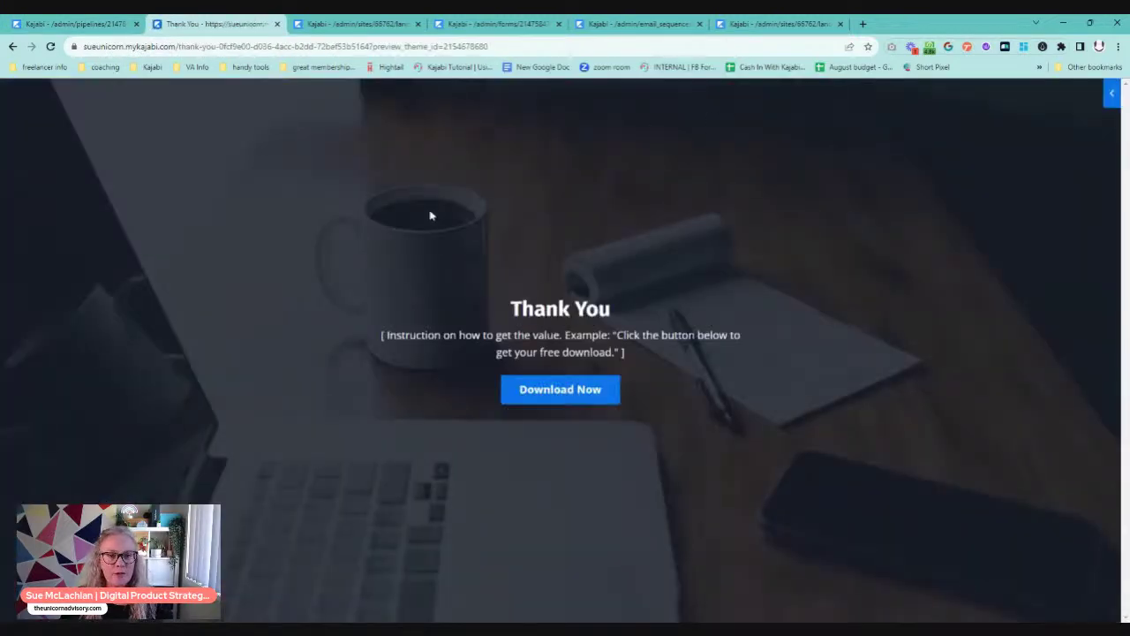
click(576, 390)
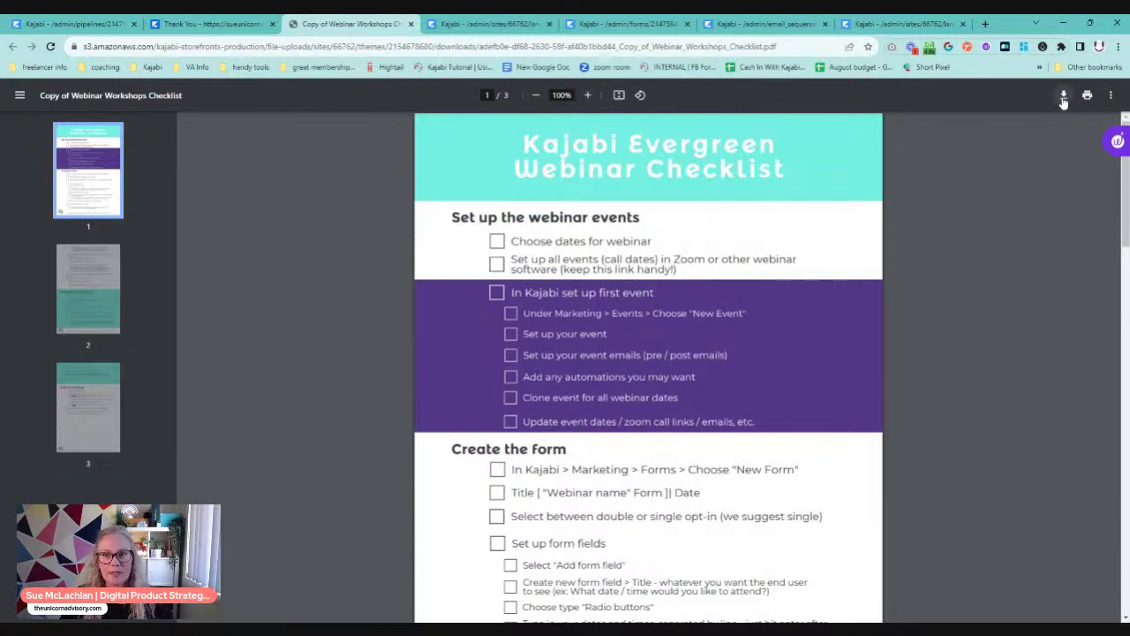
scroll(662, 338, down, 5)
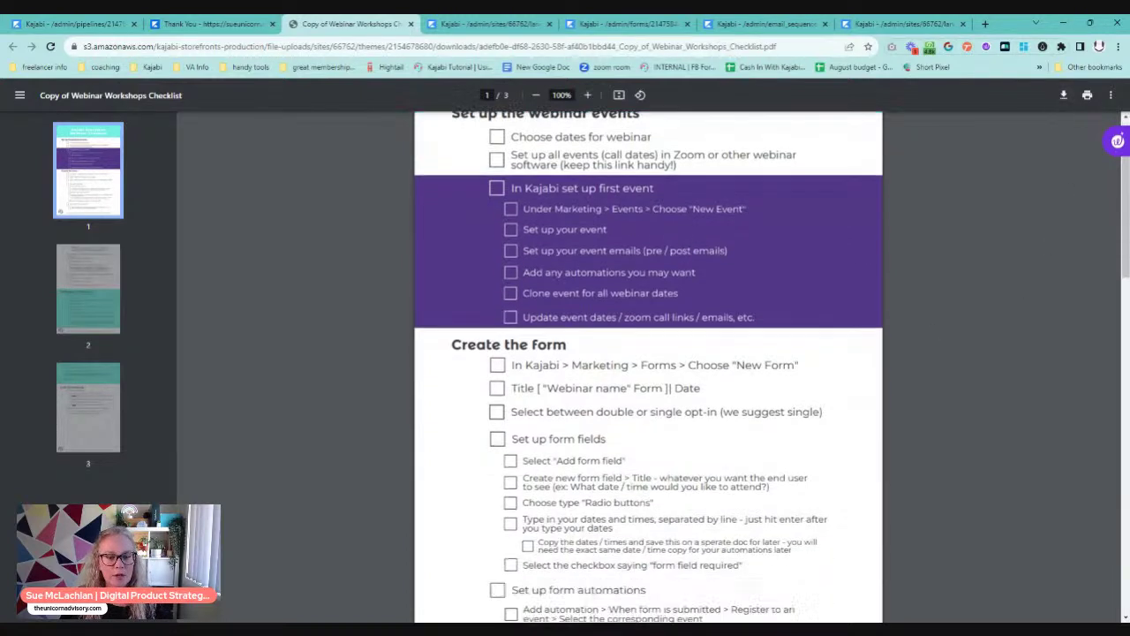
scroll(795, 385, up, 6)
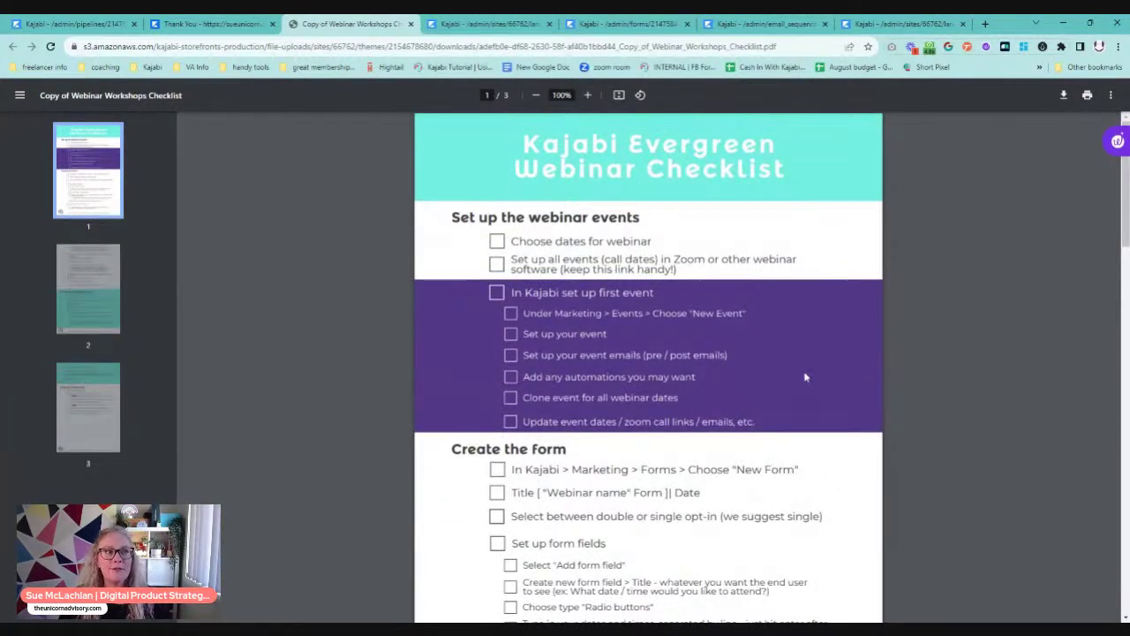
click(212, 24)
click(99, 24)
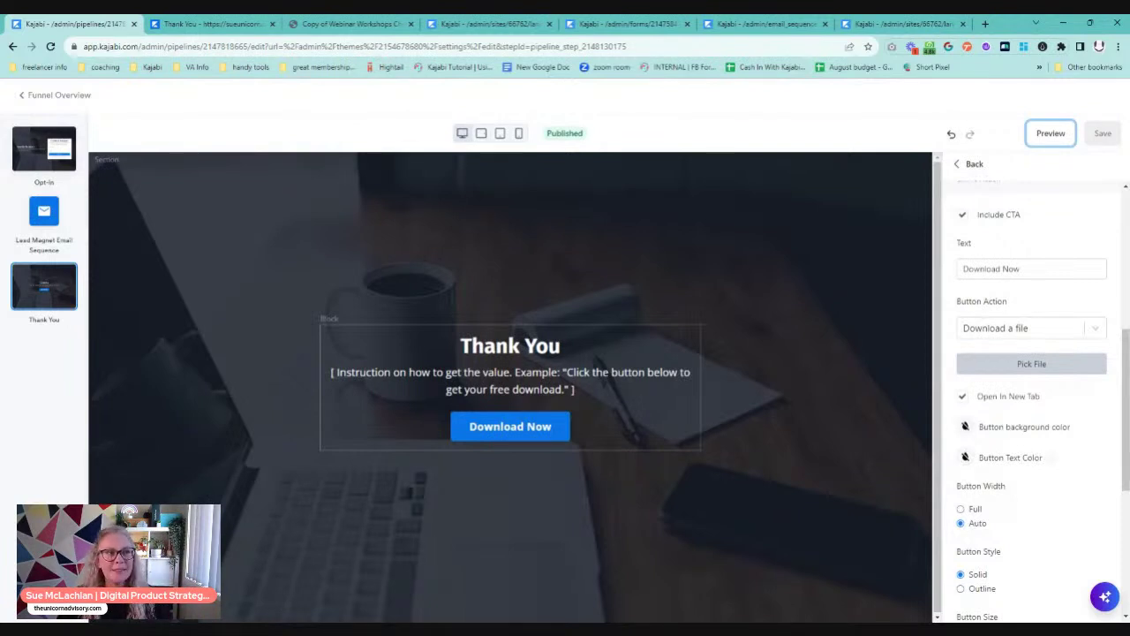
Step: Review the Lead Magnet funnel overview and look through the site's list of landing pages
click(53, 94)
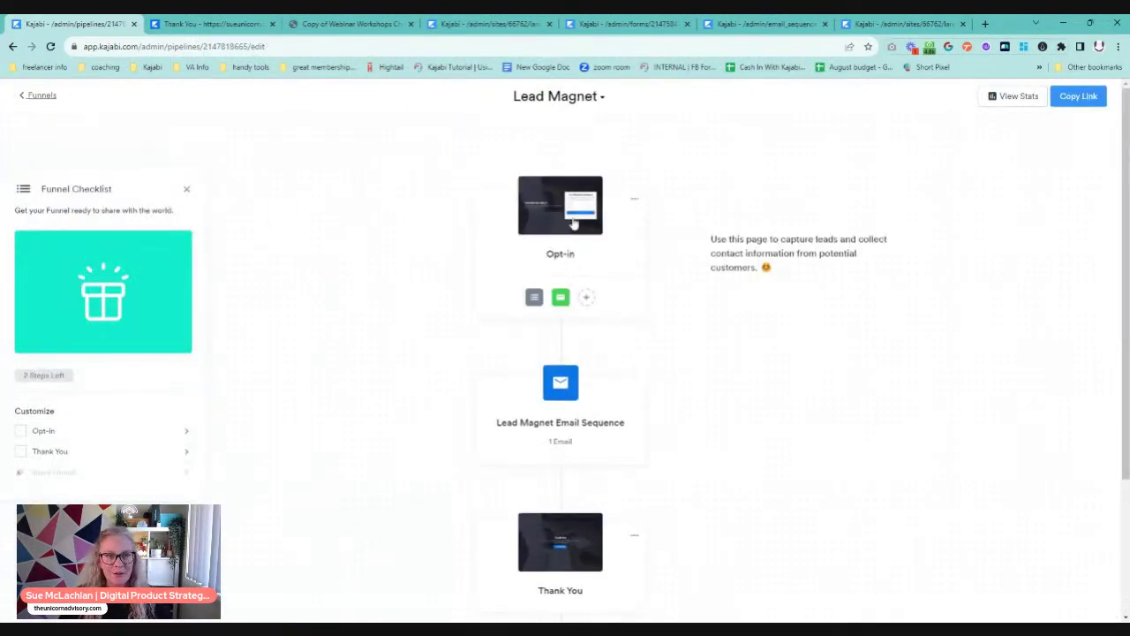
mouse_move(562, 302)
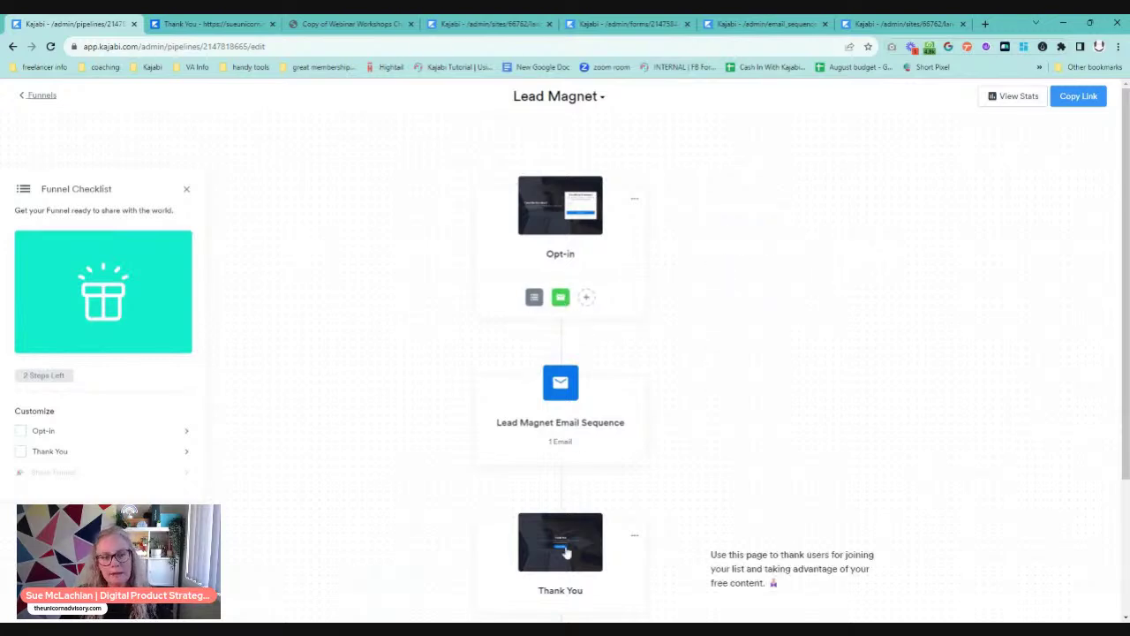
click(494, 24)
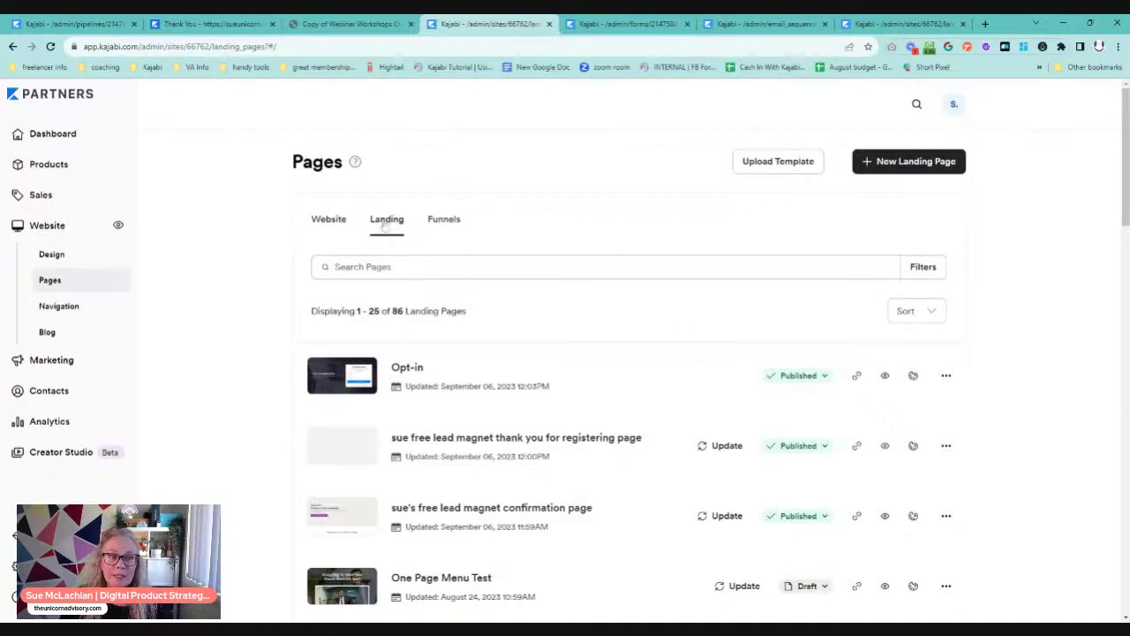
scroll(629, 262, down, 1)
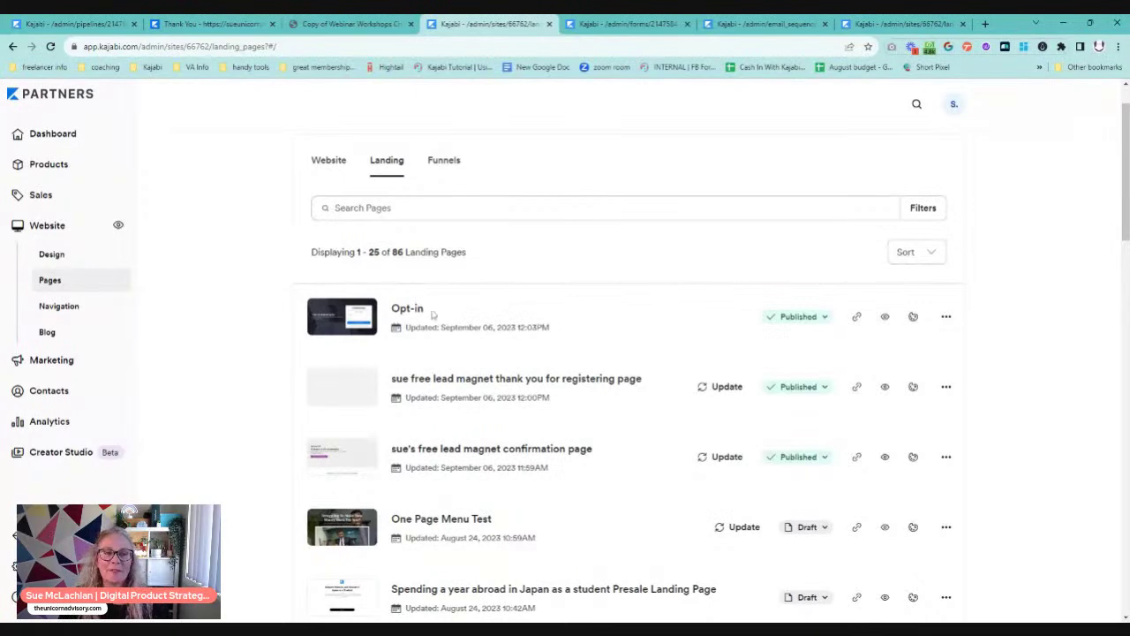
scroll(492, 327, down, 1)
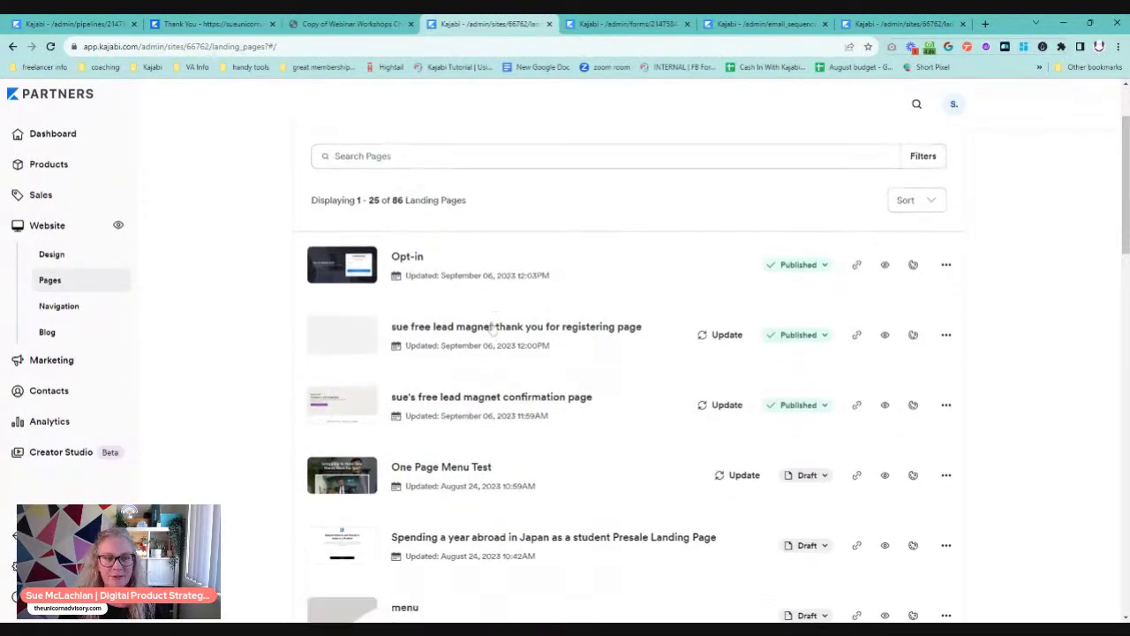
scroll(499, 324, down, 2)
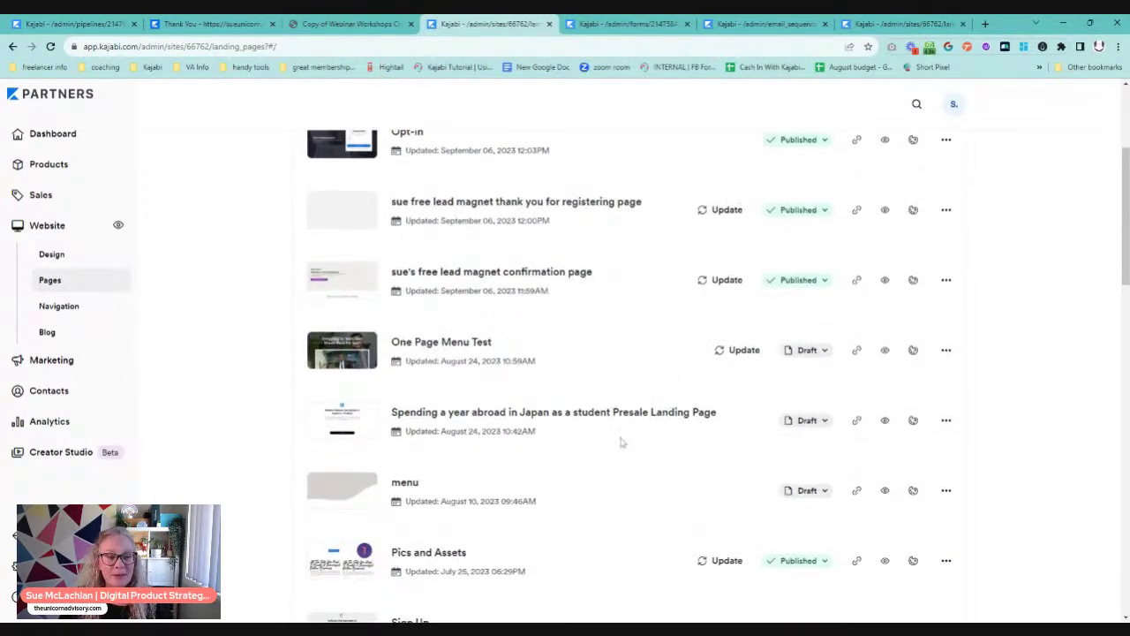
scroll(608, 432, up, 4)
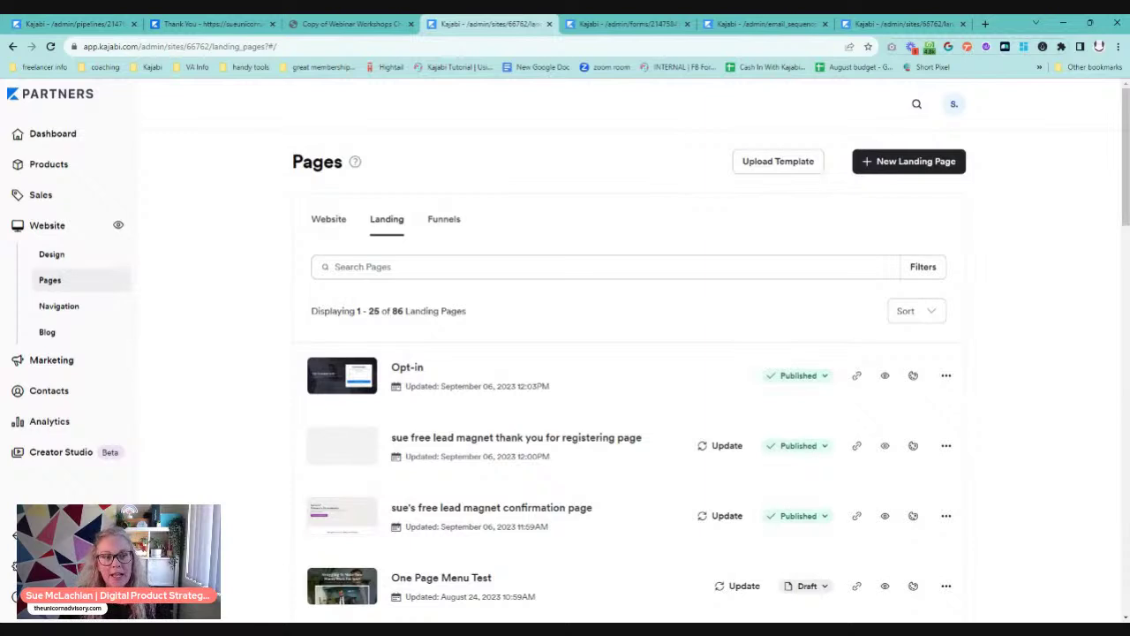
Step: Open the Opt-in landing page and examine the form block's linked form and Thank You Page settings
click(413, 372)
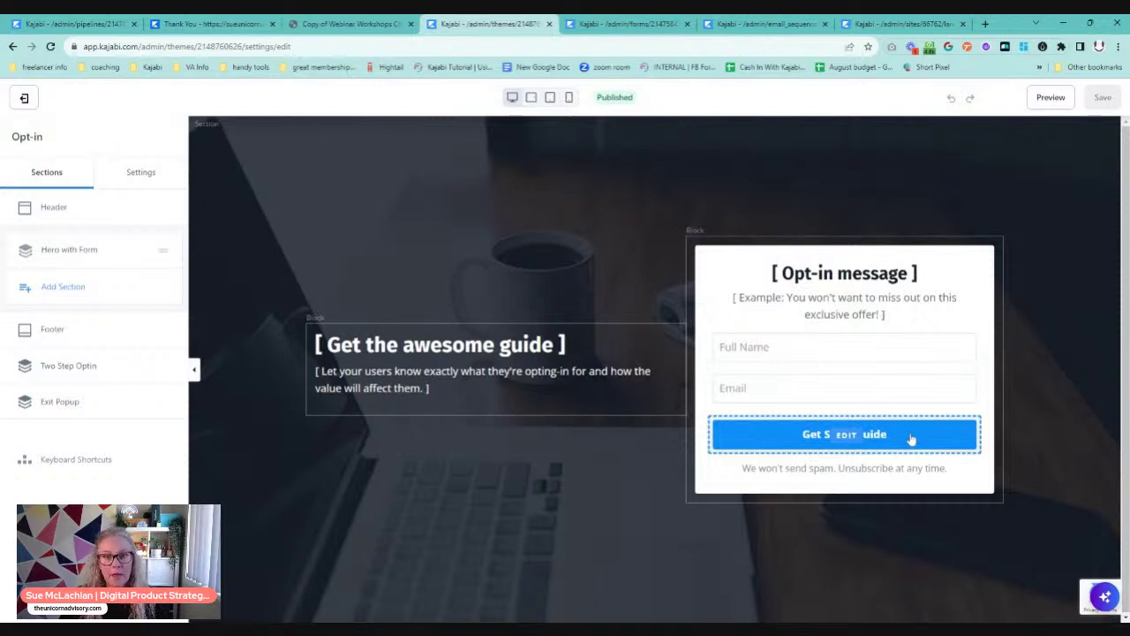
click(912, 439)
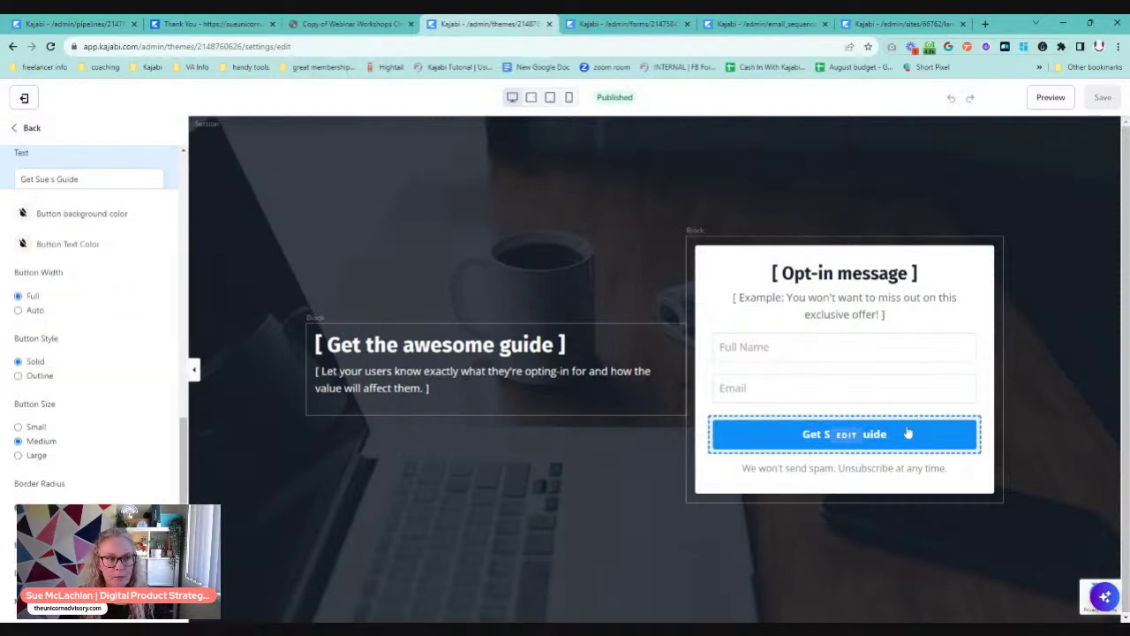
scroll(106, 379, up, 5)
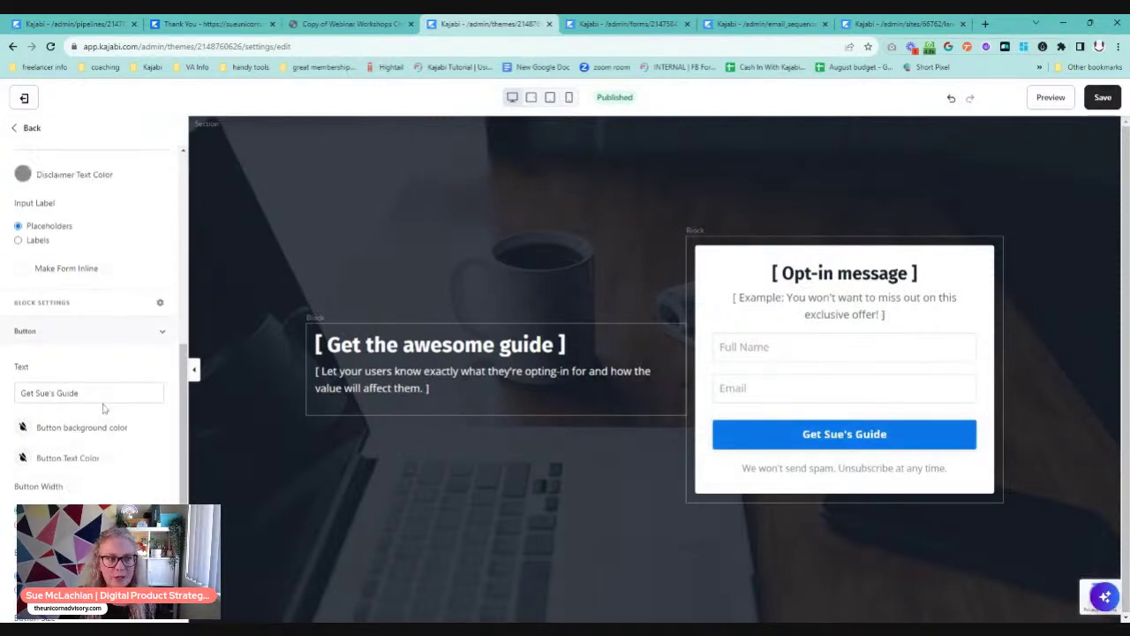
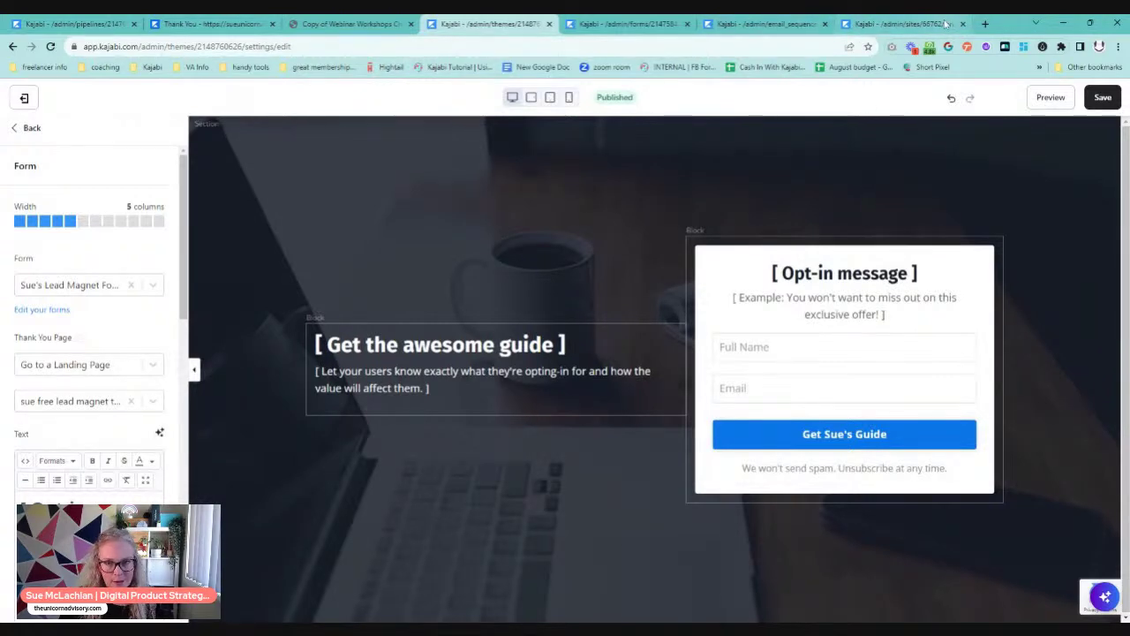
Step: Open the free lead magnet thank-you-for-registering page from the landing pages and read its message
click(900, 24)
scroll(644, 370, down, 1)
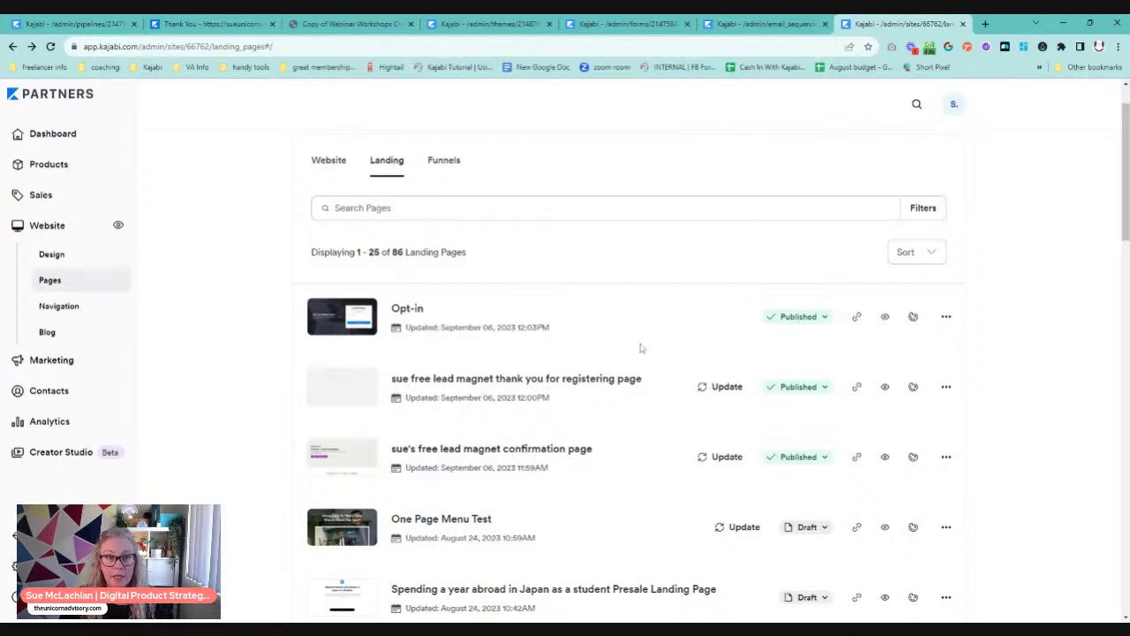
click(568, 385)
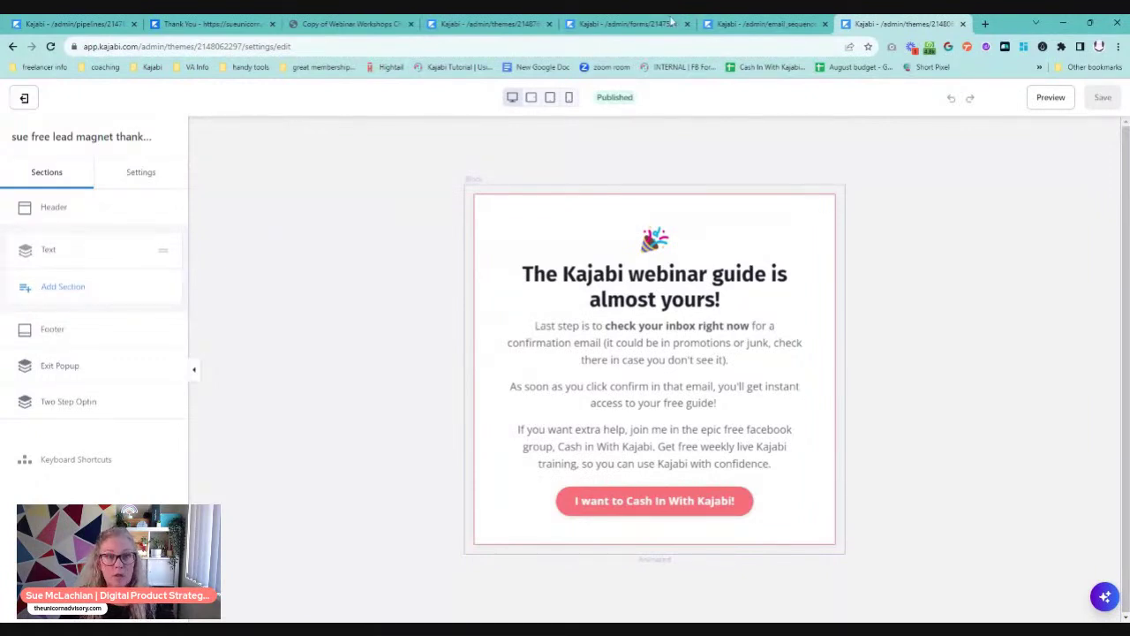
Step: Examine the tag and email sequence automations on the standalone lead magnet form alongside the thank-you-for-registering page
click(629, 24)
scroll(628, 396, down, 5)
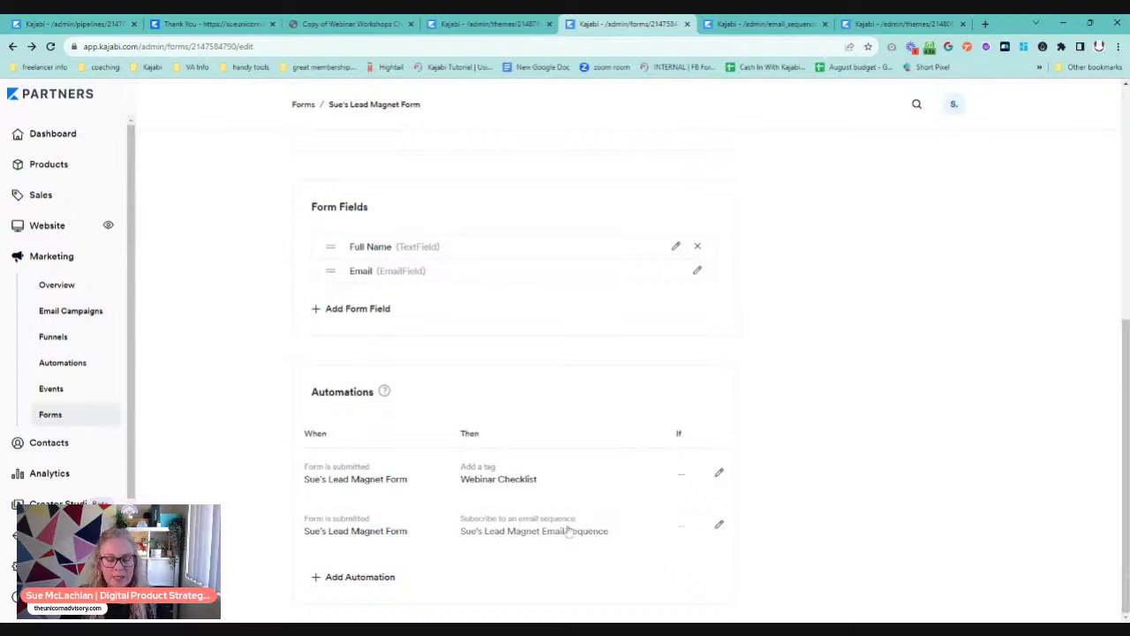
click(891, 24)
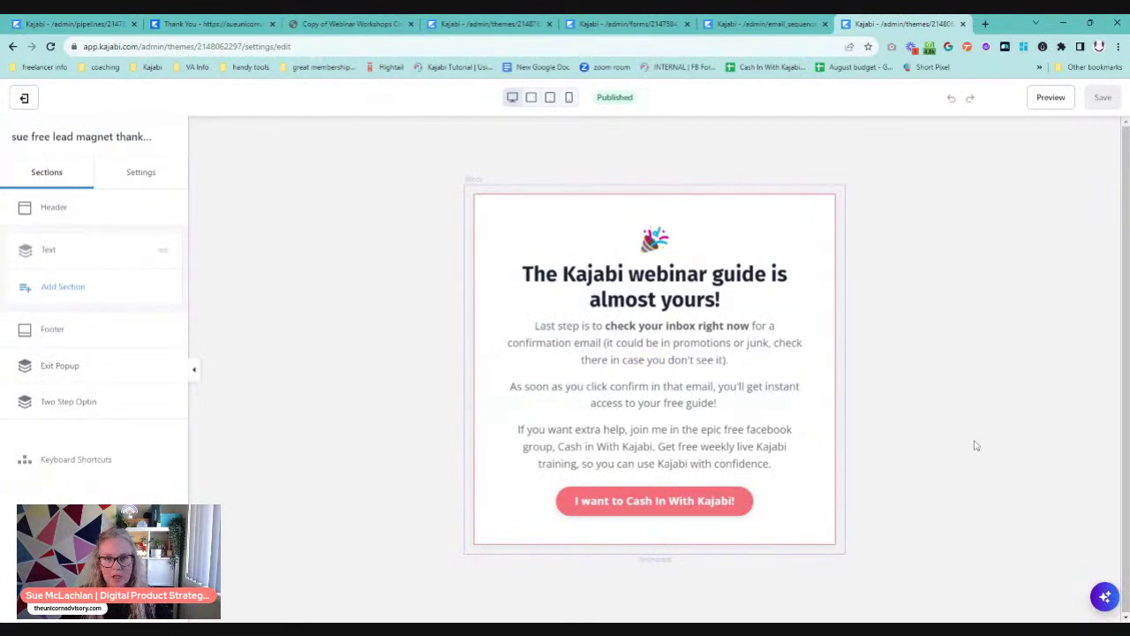
click(655, 24)
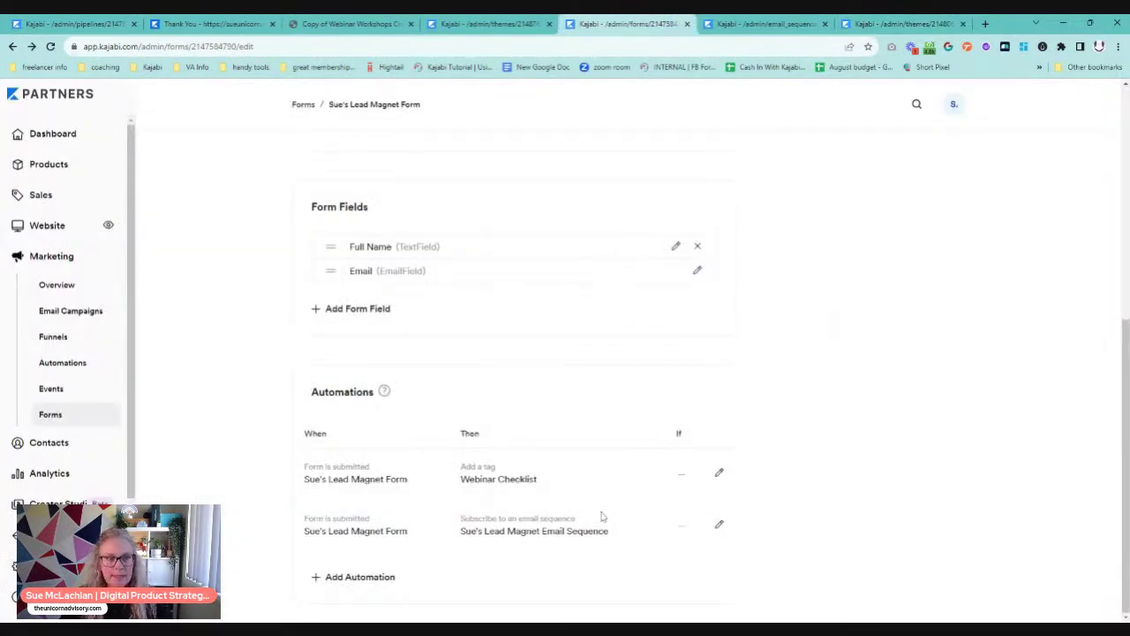
Step: Examine the lead magnet form's double opt-in setting, custom confirmation email, confirmation button and redirect to a custom confirmation page
scroll(601, 517, up, 3)
click(563, 321)
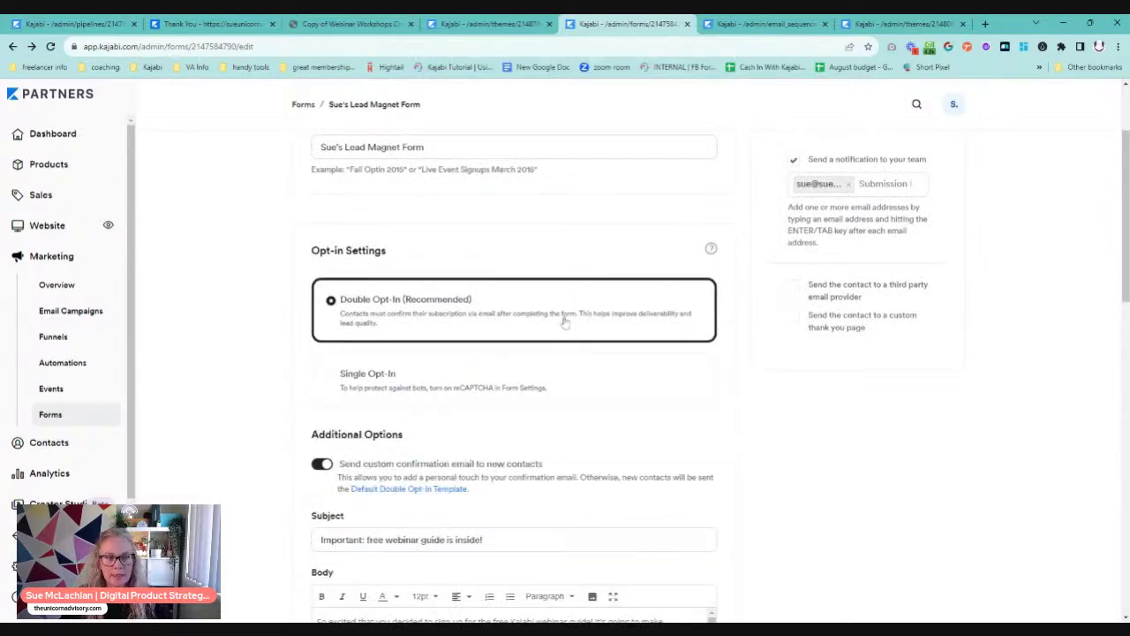
scroll(588, 352, down, 2)
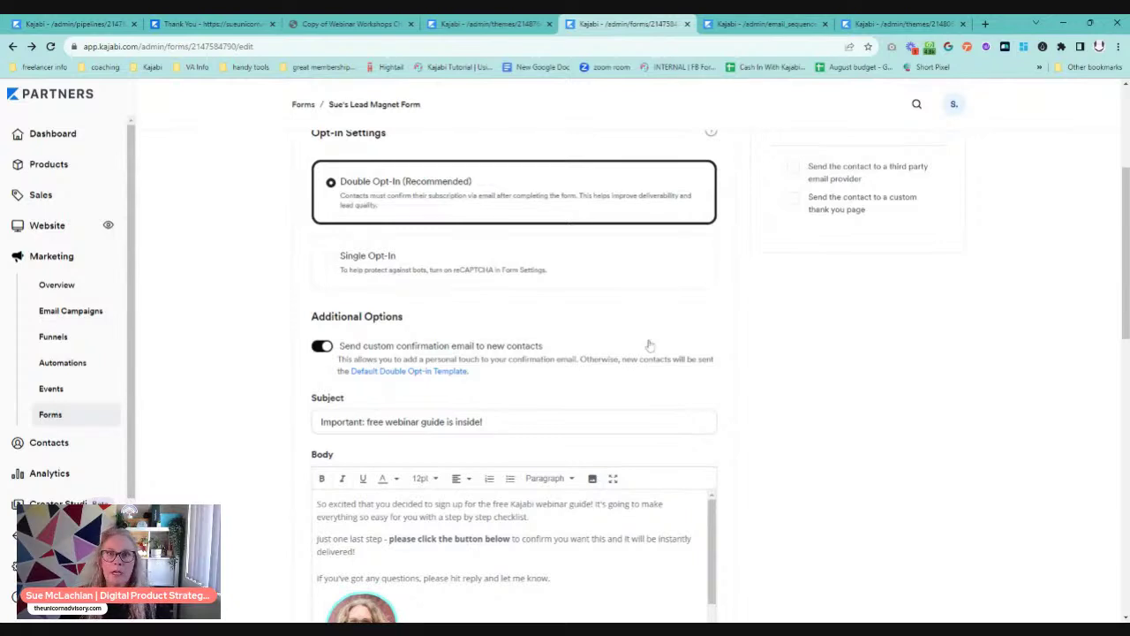
scroll(623, 361, down, 3)
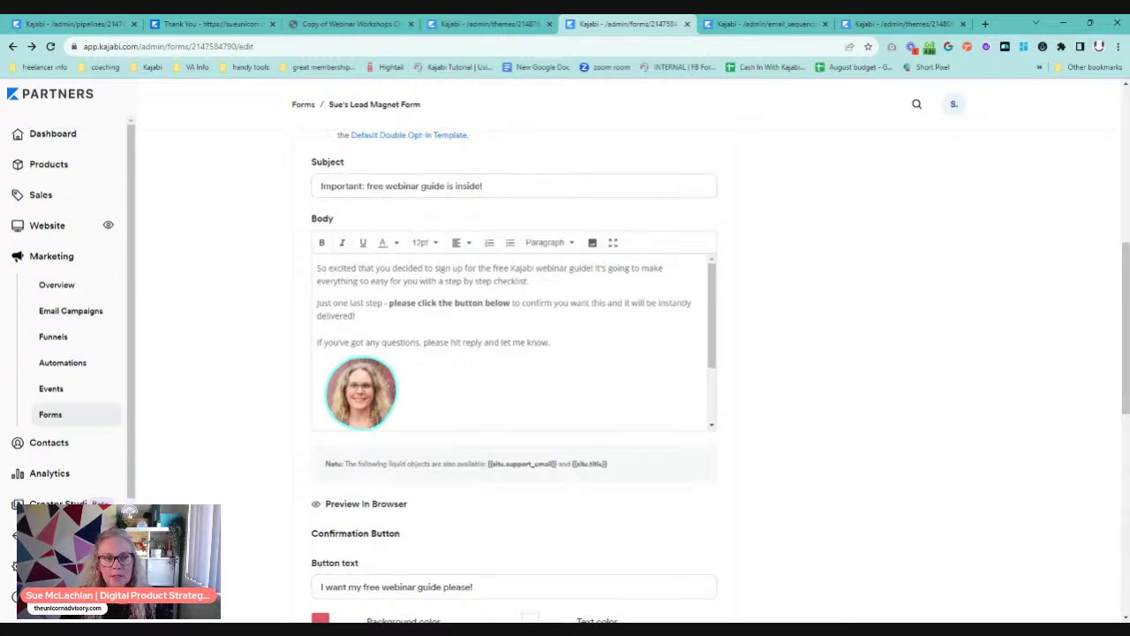
scroll(512, 344, down, 2)
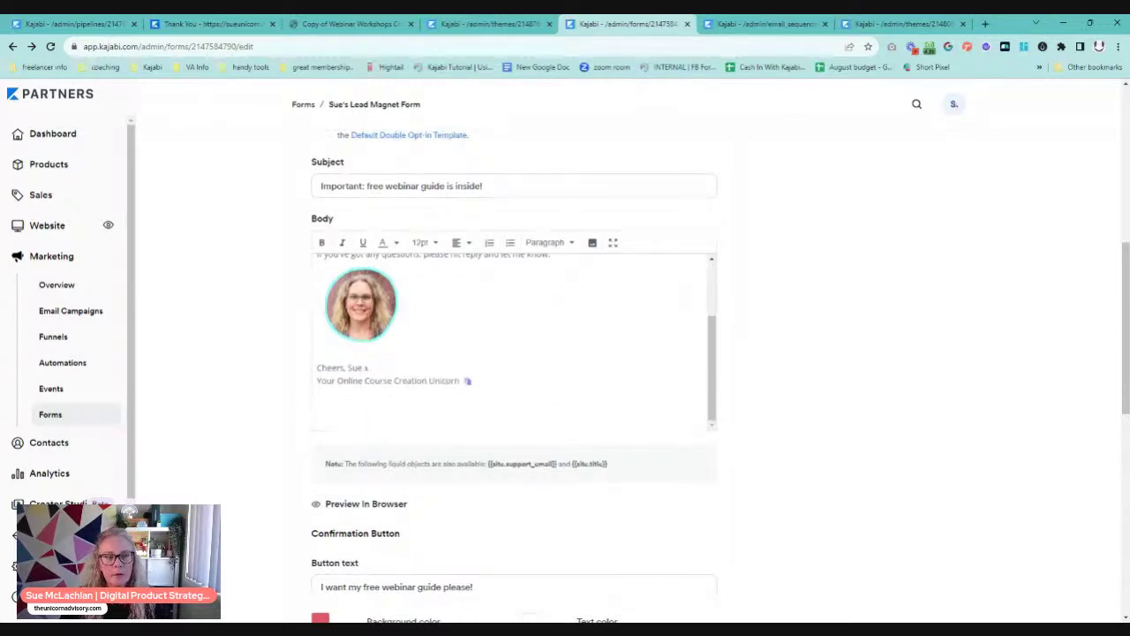
scroll(392, 331, down, 3)
click(392, 350)
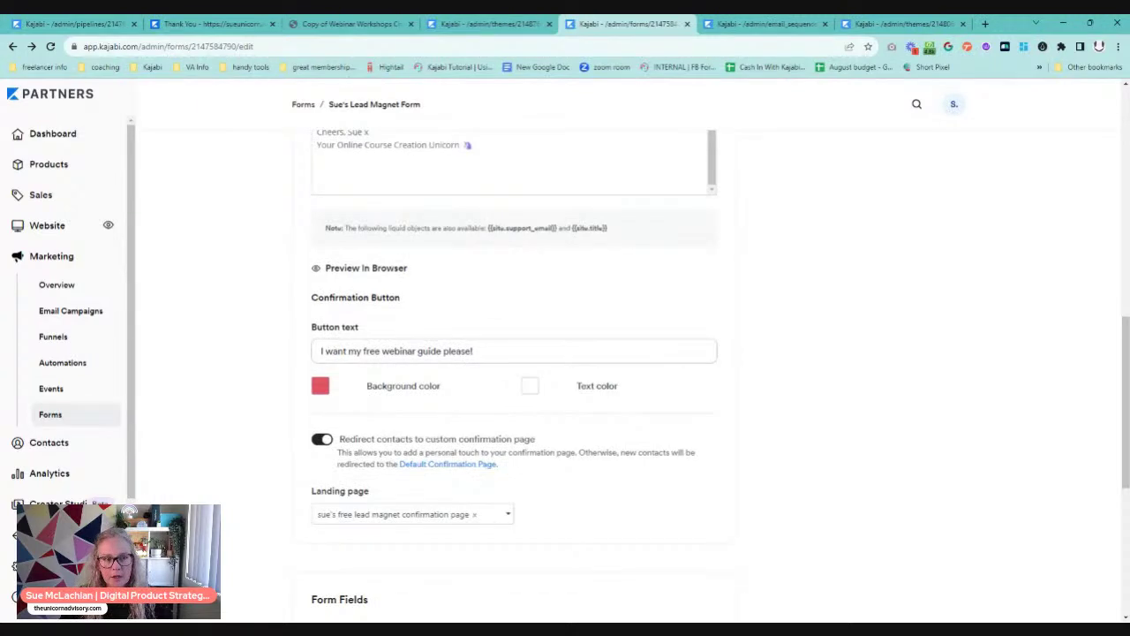
click(345, 272)
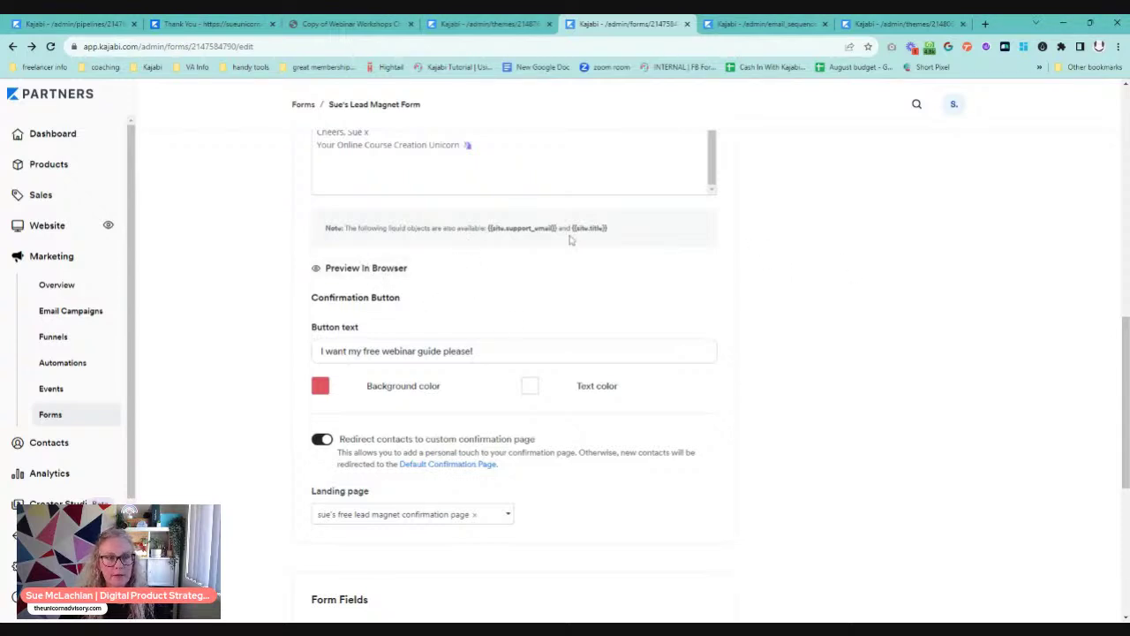
scroll(571, 237, up, 2)
scroll(704, 333, up, 3)
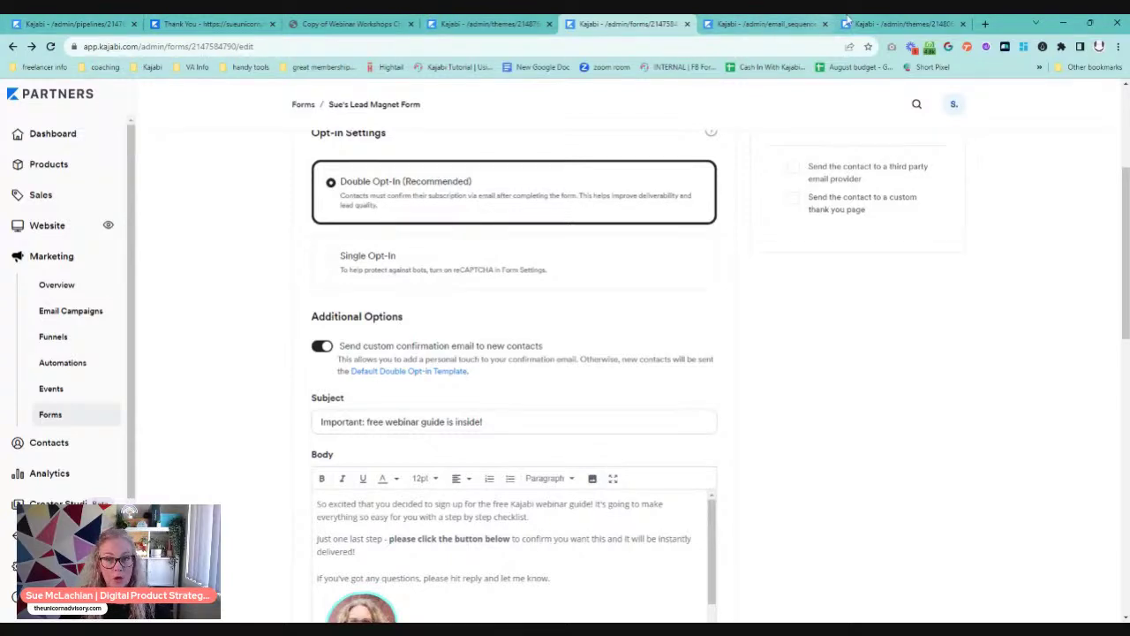
Step: Review the opt-in page's form block and the lead magnet form's automations, and open the Welcome email in its linked email sequence
click(519, 24)
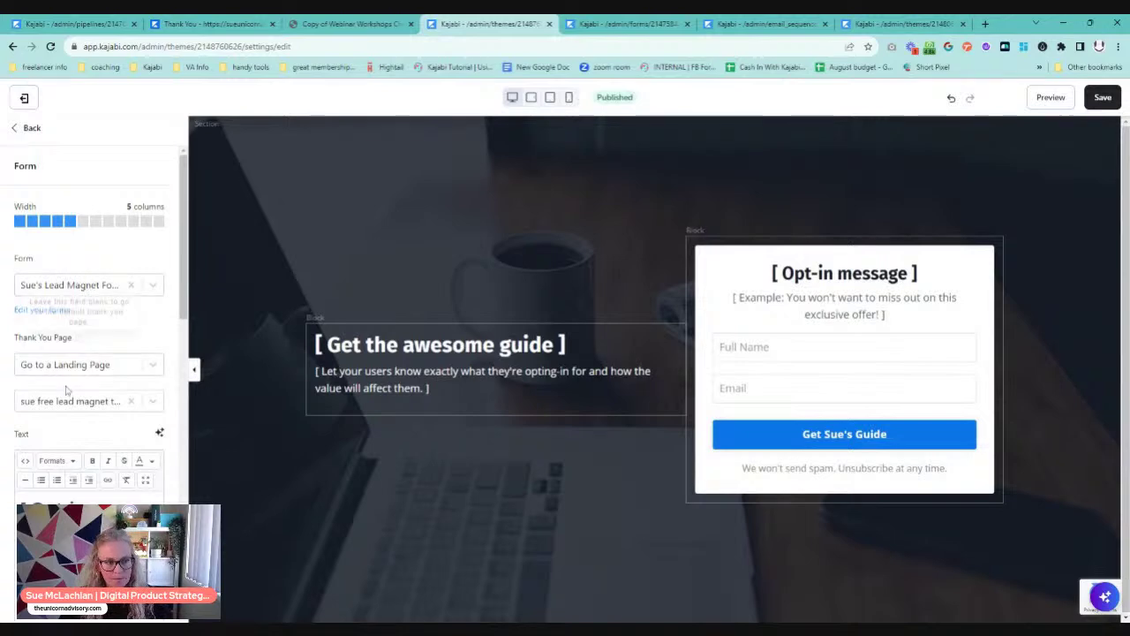
click(634, 27)
scroll(758, 423, down, 1)
scroll(758, 422, down, 8)
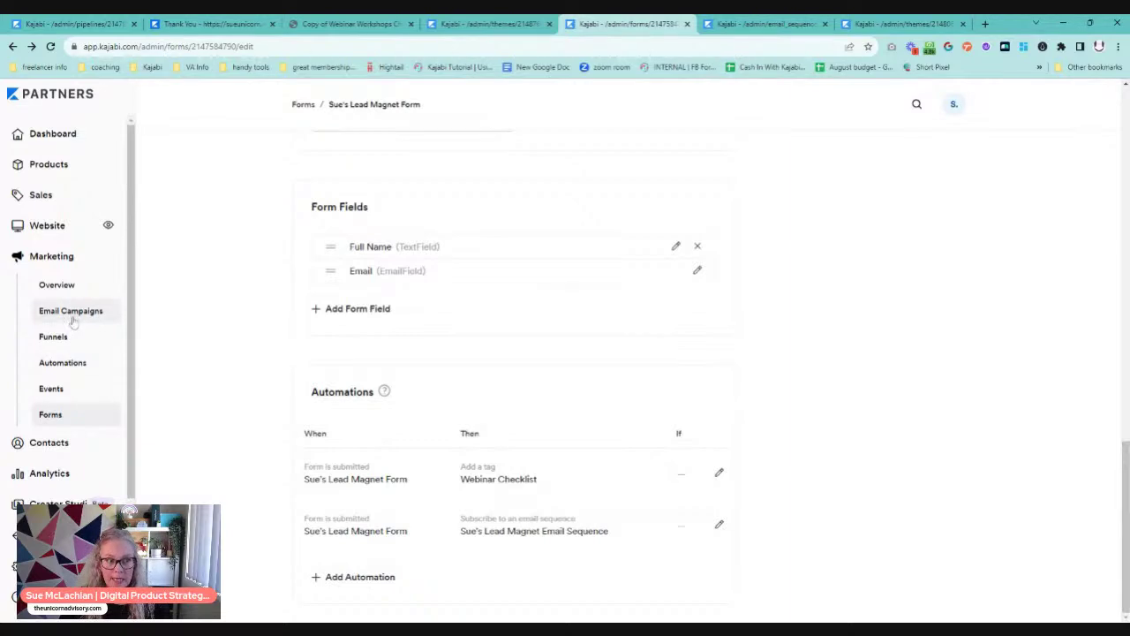
click(521, 534)
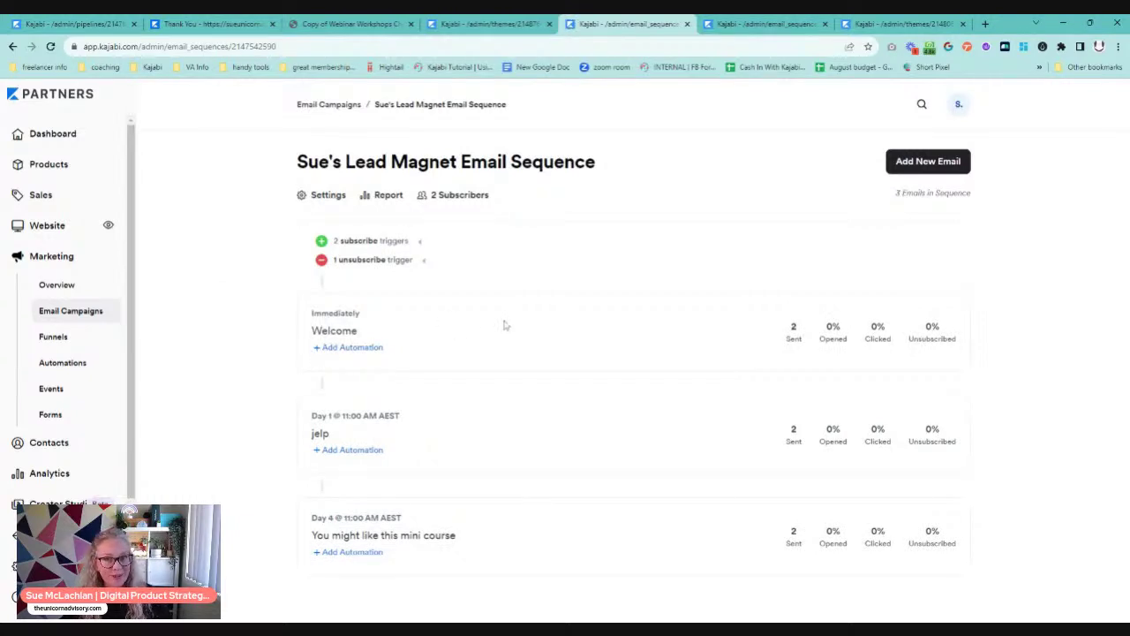
click(330, 333)
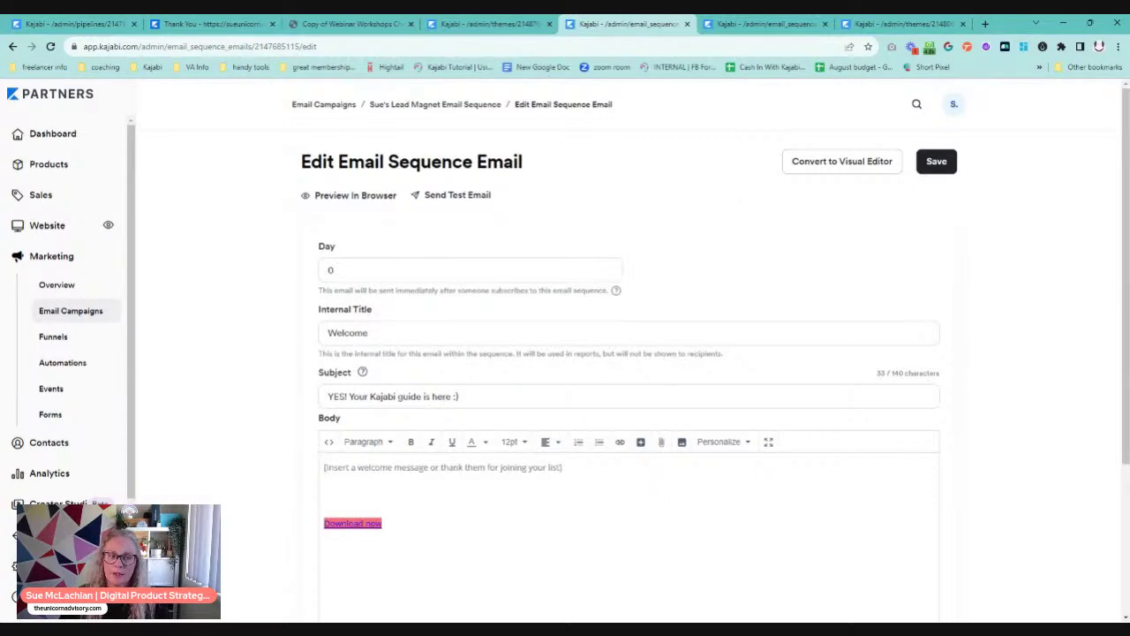
Step: Insert a "Download now" link to the Copy_of_Webinar_Workshops_Checklist PDF in the Welcome email body
scroll(409, 504, down, 3)
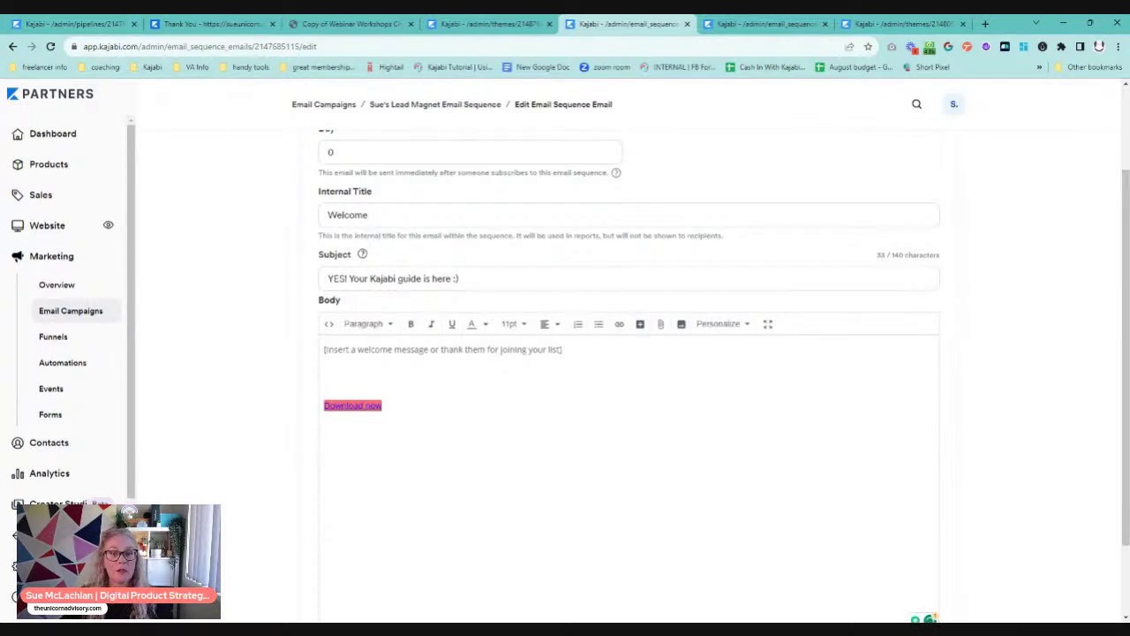
click(661, 324)
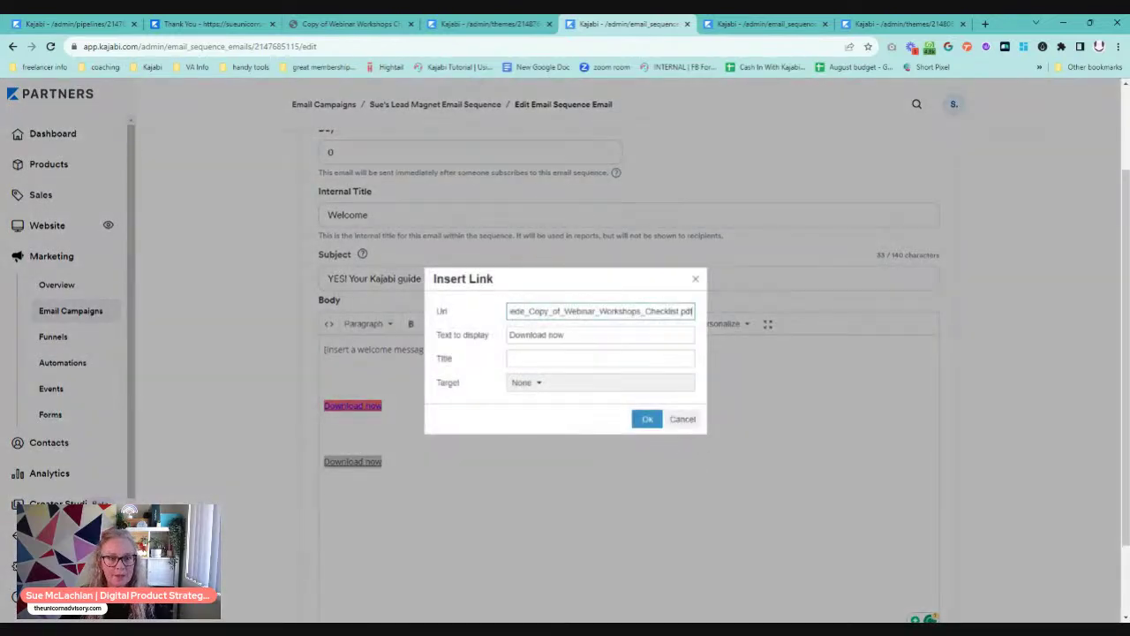
click(647, 420)
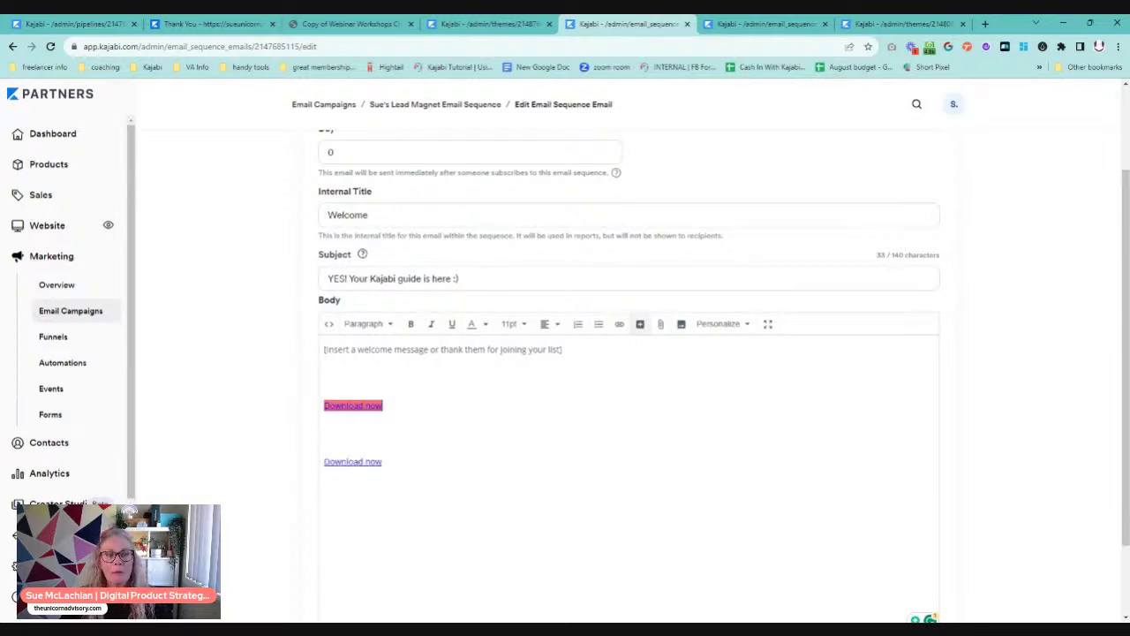
Step: Delete the old highlighted "Download now" button and its surplus blank line above the new download link
drag(383, 406, 296, 403)
key(BackSpace)
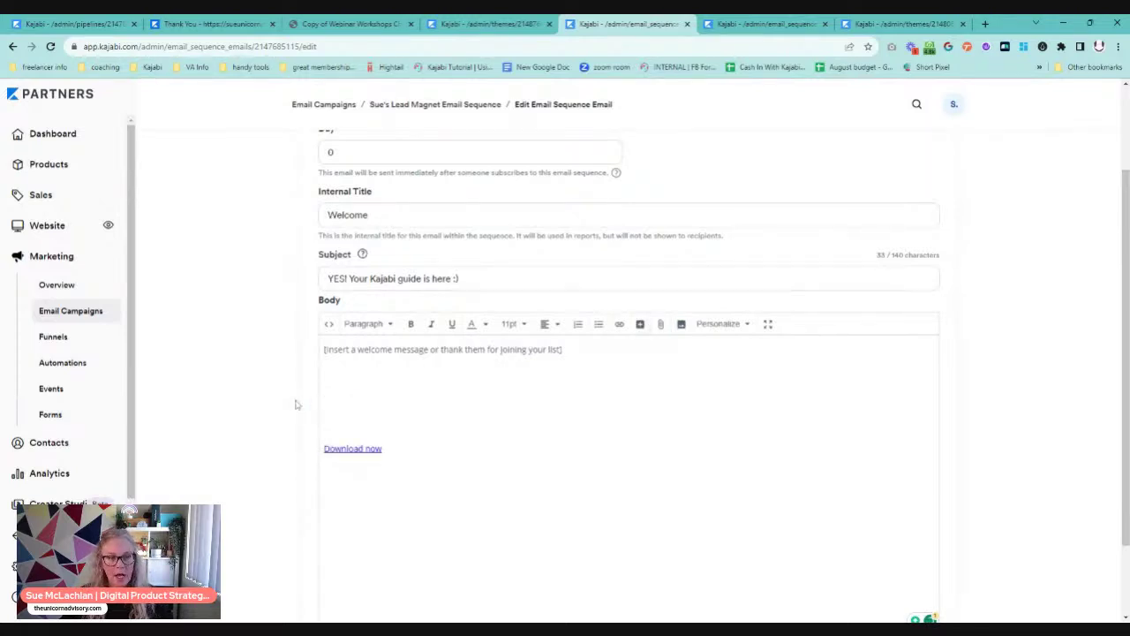
key(BackSpace)
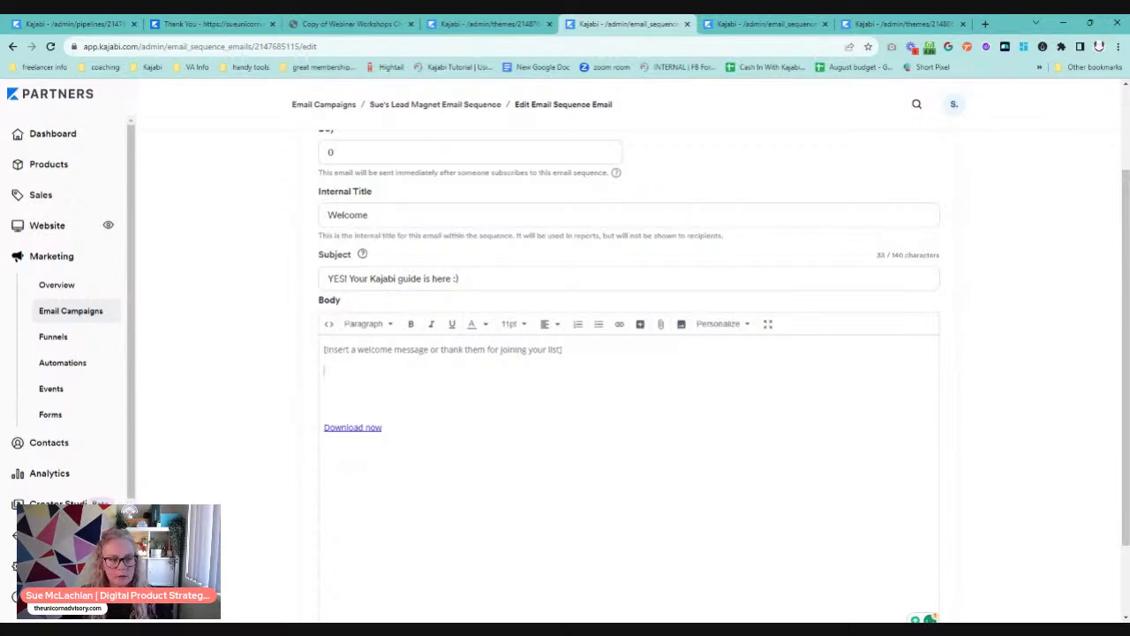
Step: Convert the download link into a button coloured #ff7c77 with the text "Download Your Webinar Guide"
click(353, 427)
drag(383, 427, 298, 438)
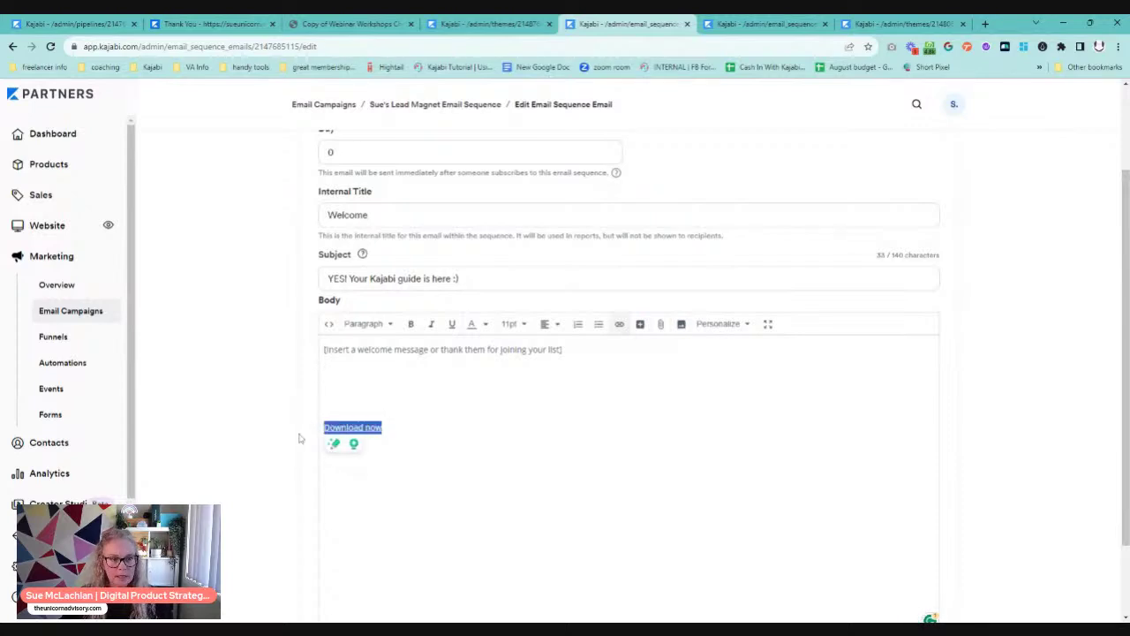
click(640, 323)
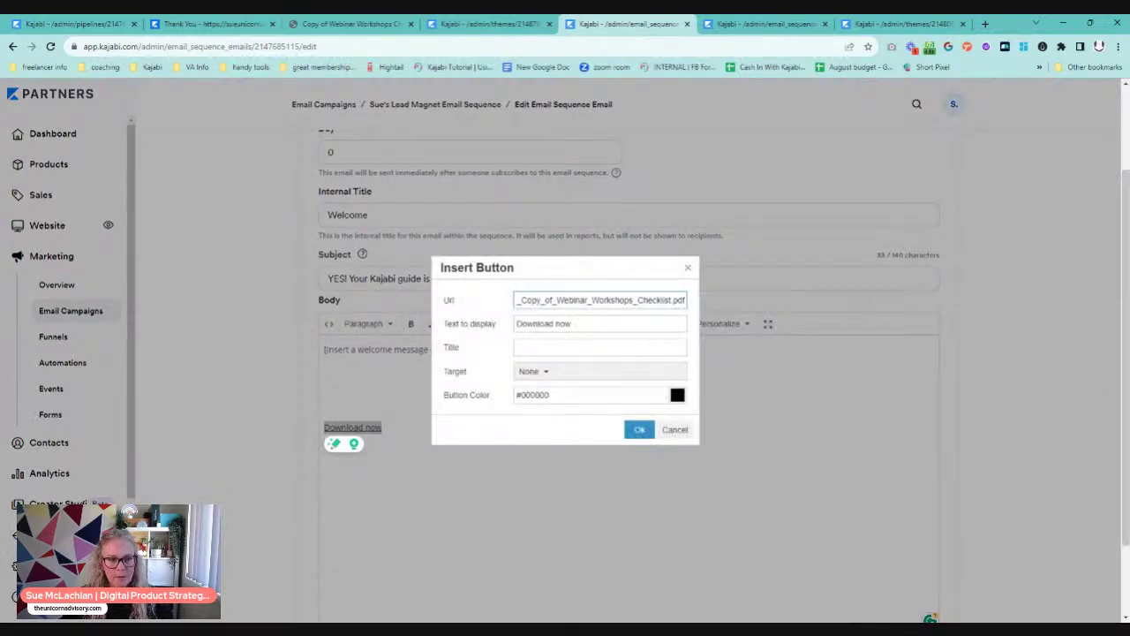
double_click(535, 395)
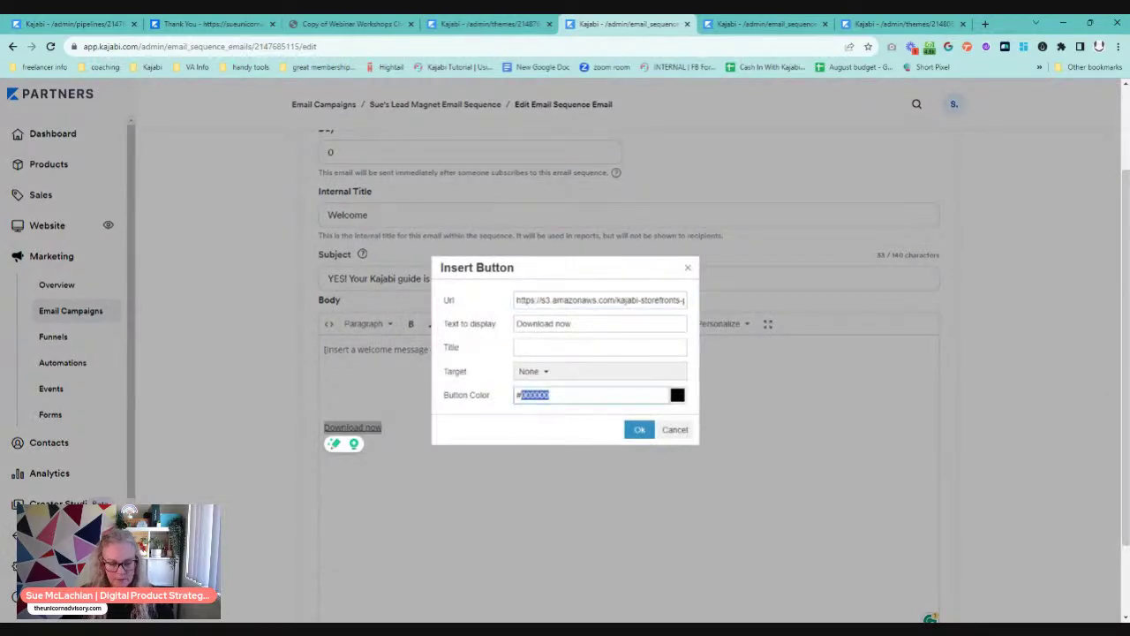
text(ff77)
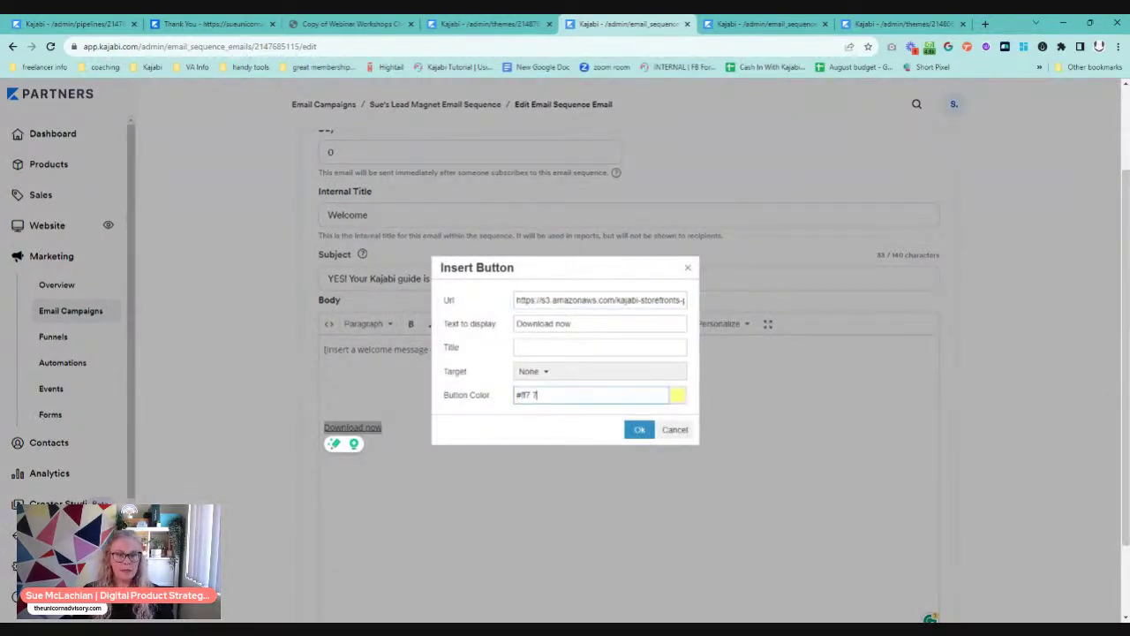
key(BackSpace)
text(c77)
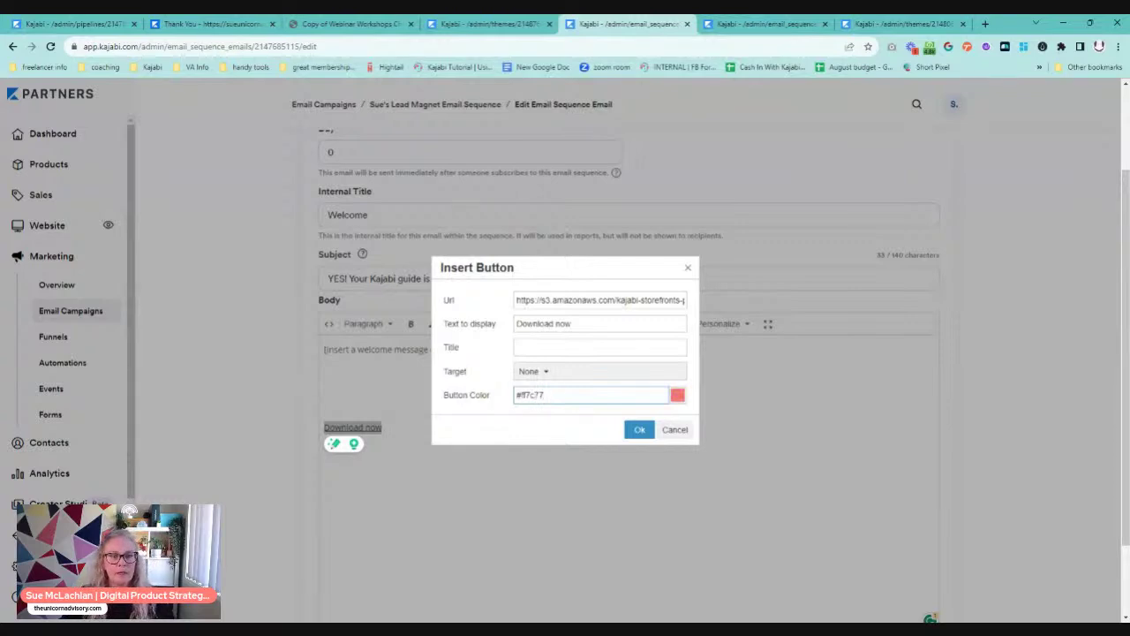
double_click(562, 324)
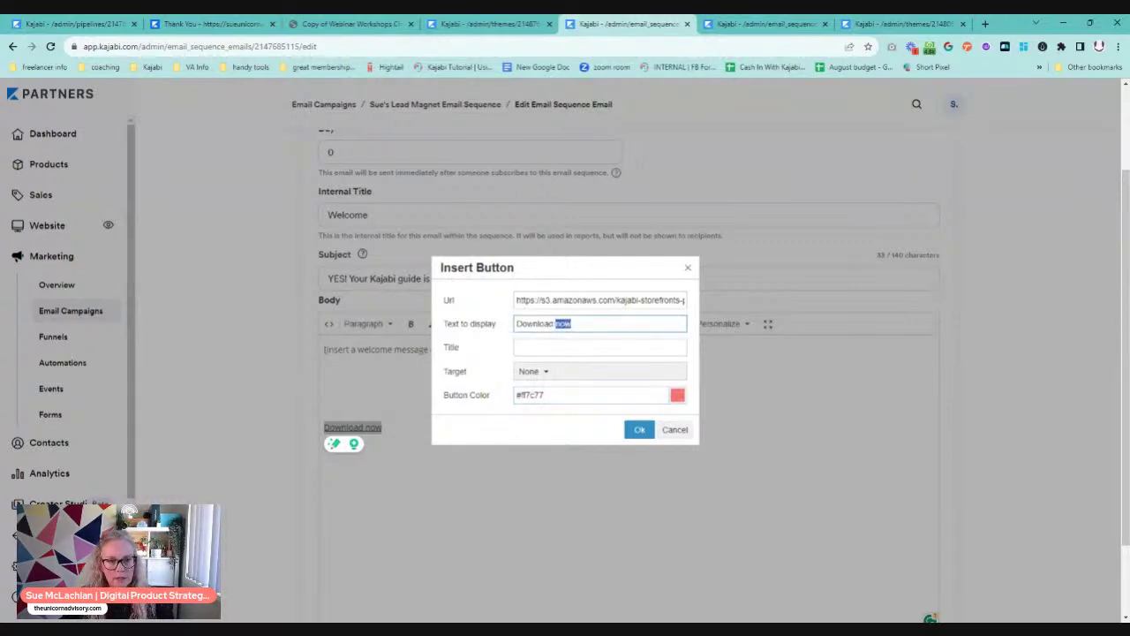
text(Your )
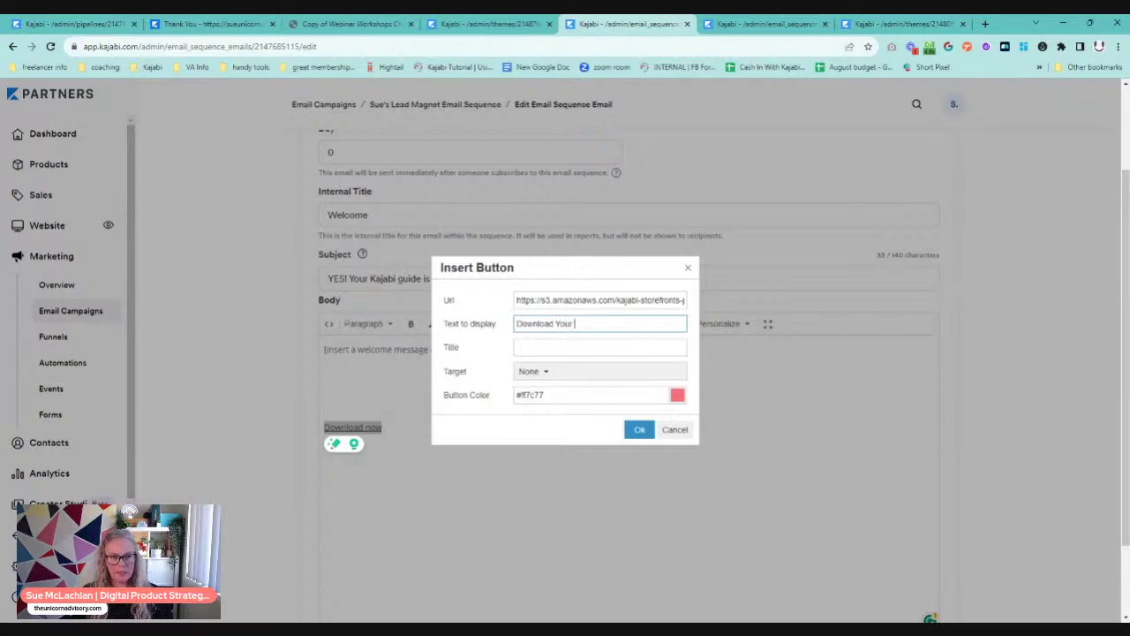
text(Webinar Guide)
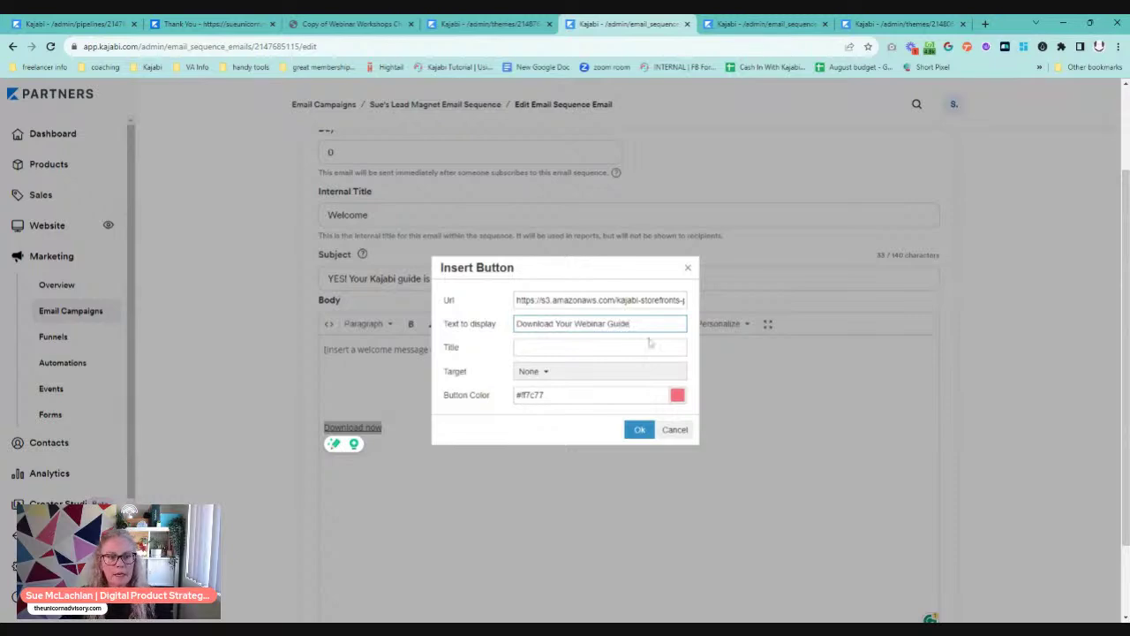
click(639, 429)
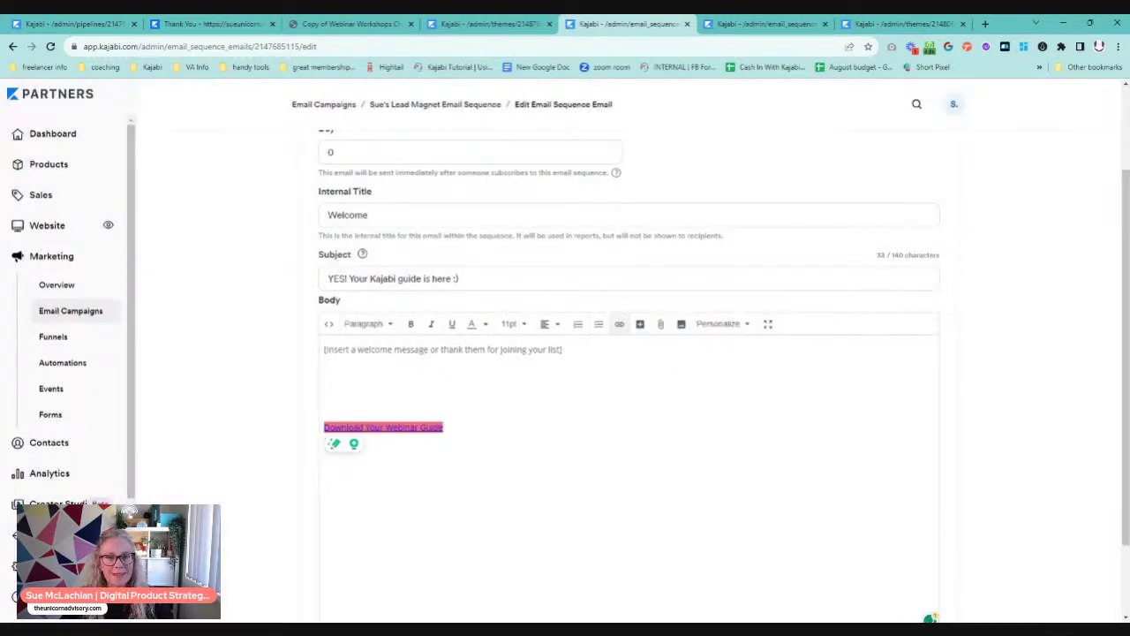
Step: Save the Welcome email and preview it in the browser
scroll(1009, 459, up, 3)
click(930, 161)
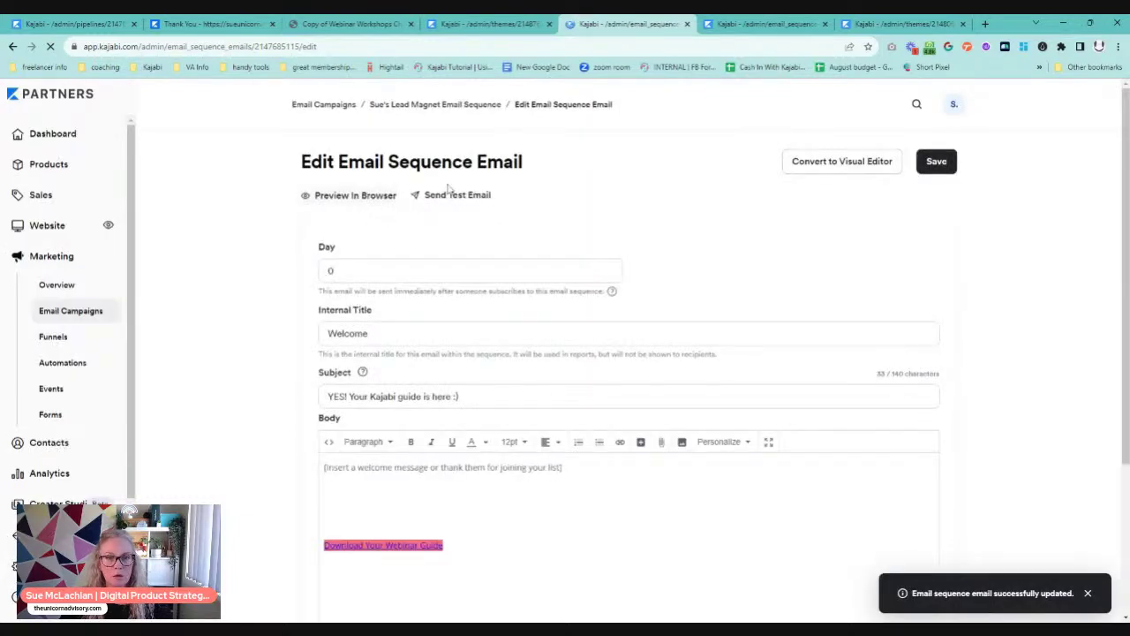
click(357, 195)
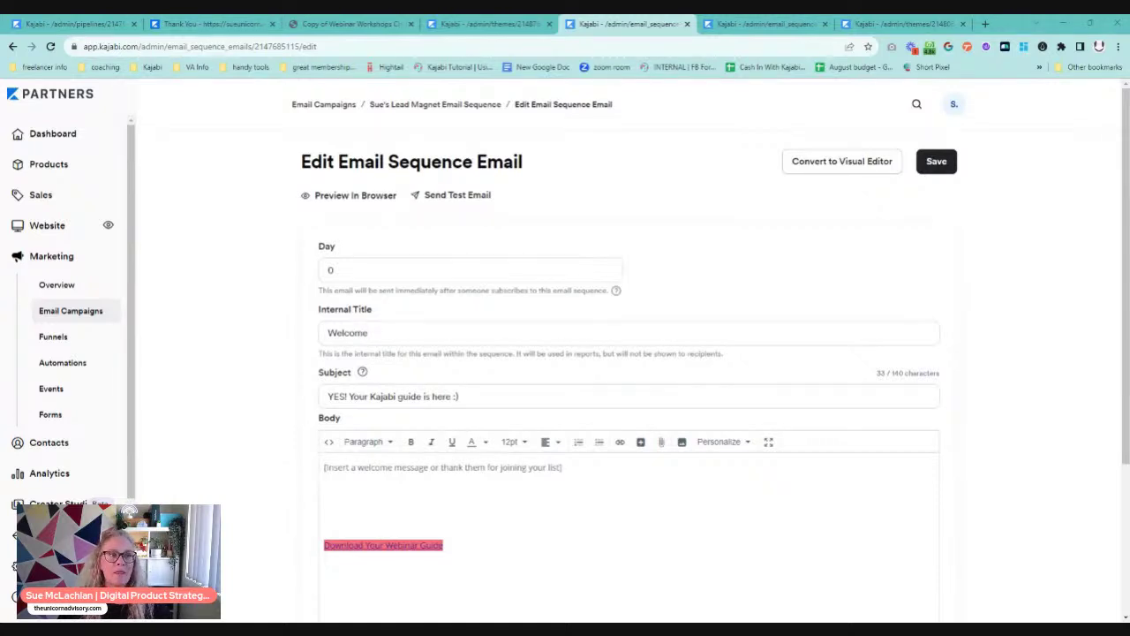
click(350, 195)
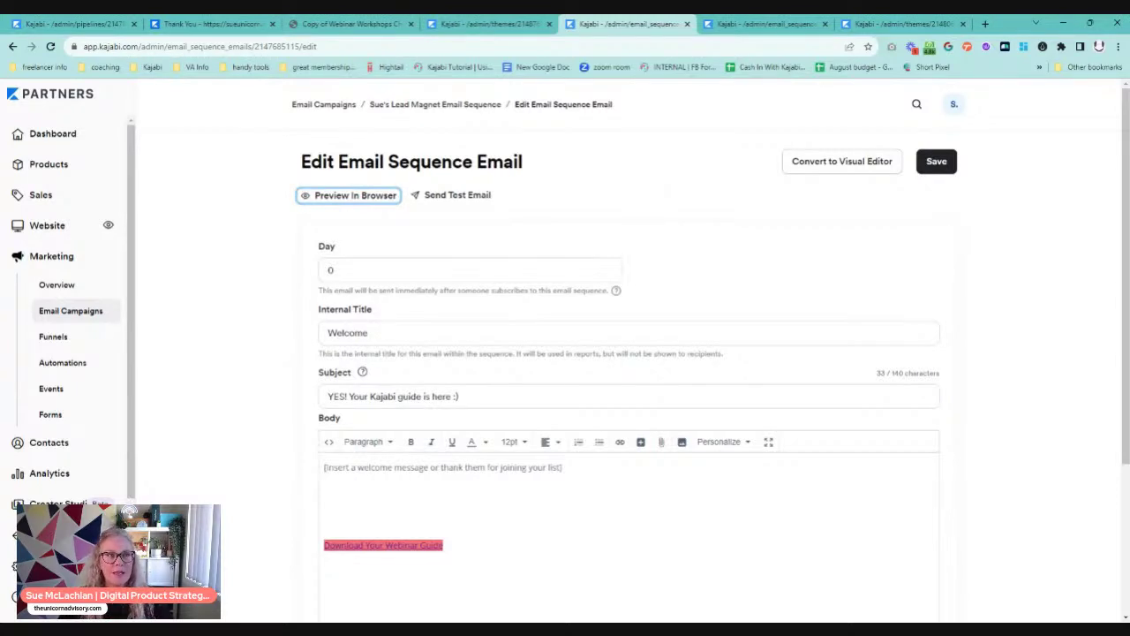
Step: Review the Lead Magnet funnel's opt-in, email sequence and thank-you stages alongside the Welcome email's download button
click(66, 24)
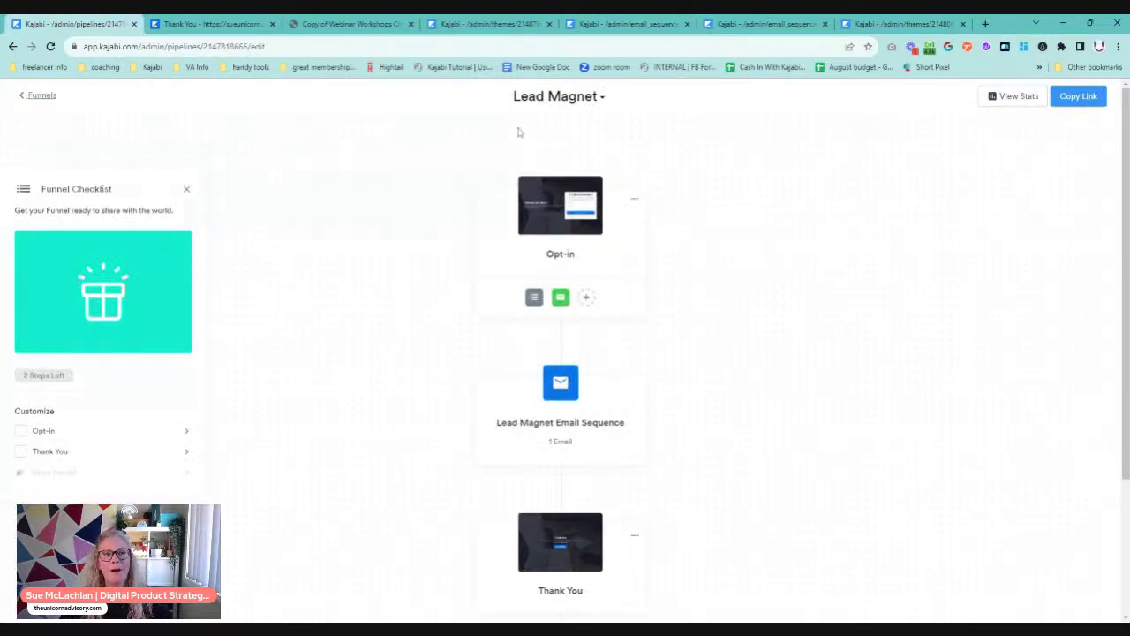
mouse_move(567, 228)
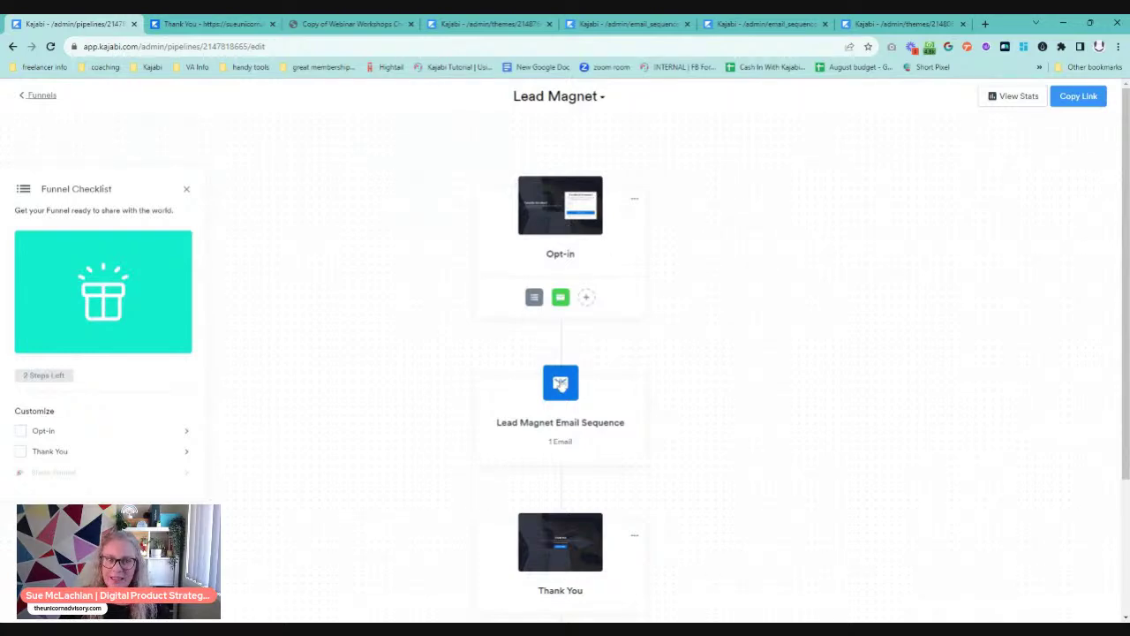
mouse_move(533, 300)
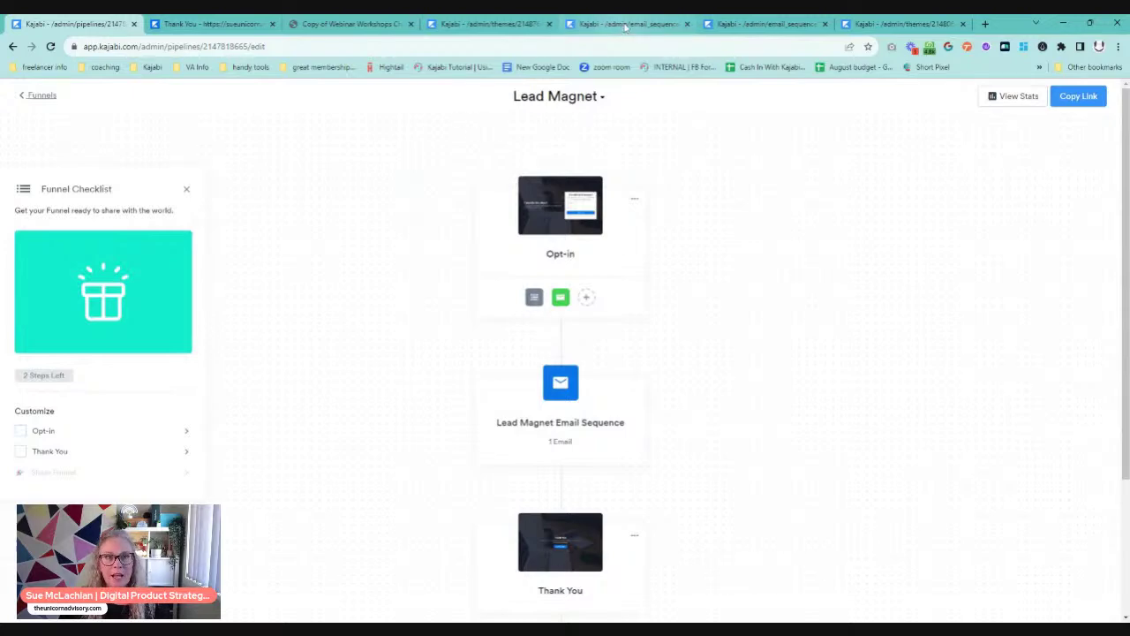
click(627, 24)
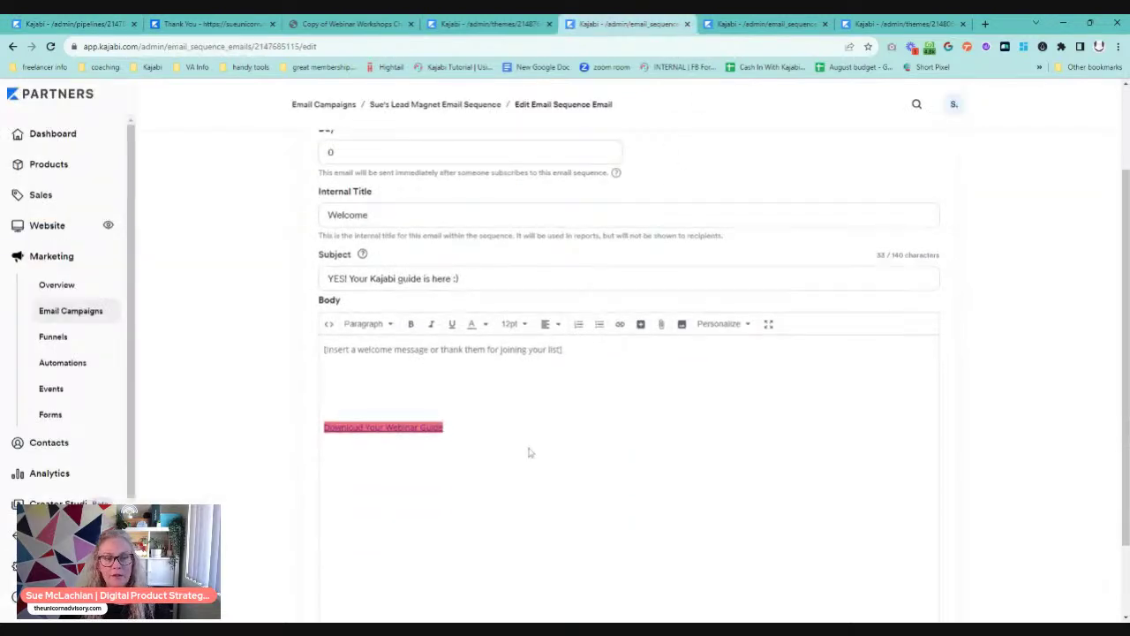
Step: Set the opt-in form block's Thank You Page to the free lead magnet confirmation landing page and save the page
click(484, 23)
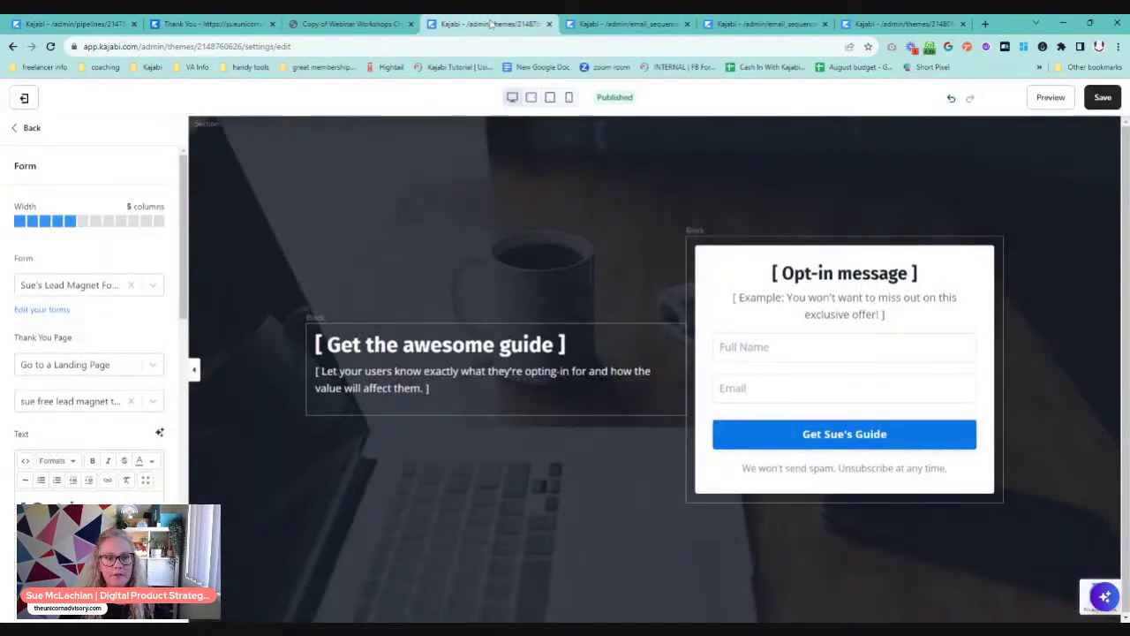
click(84, 404)
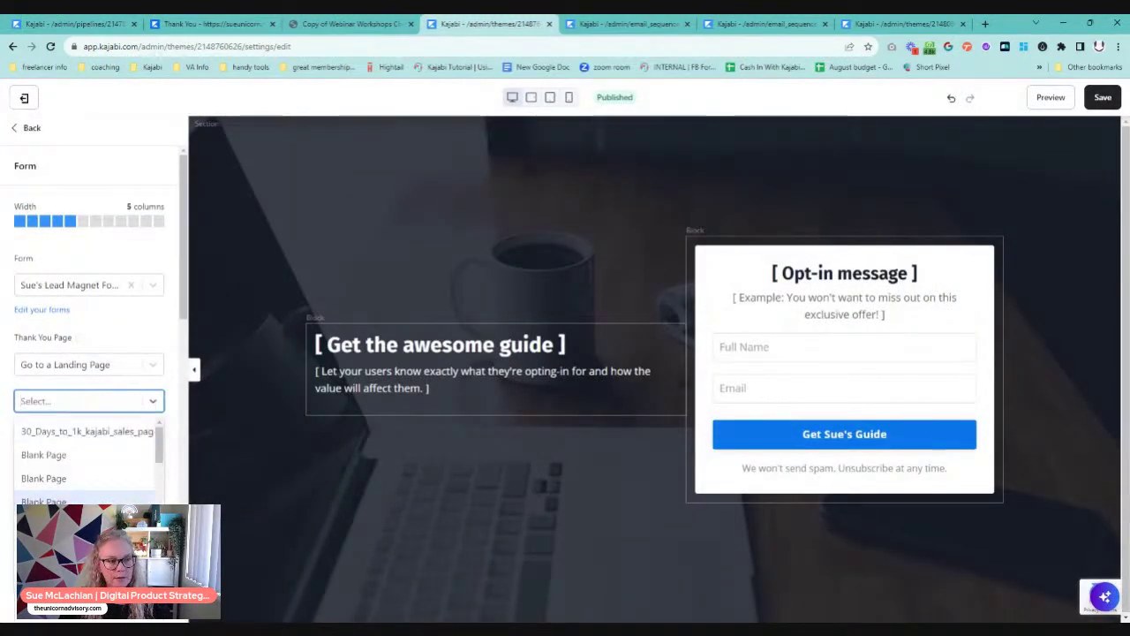
scroll(88, 464, down, 10)
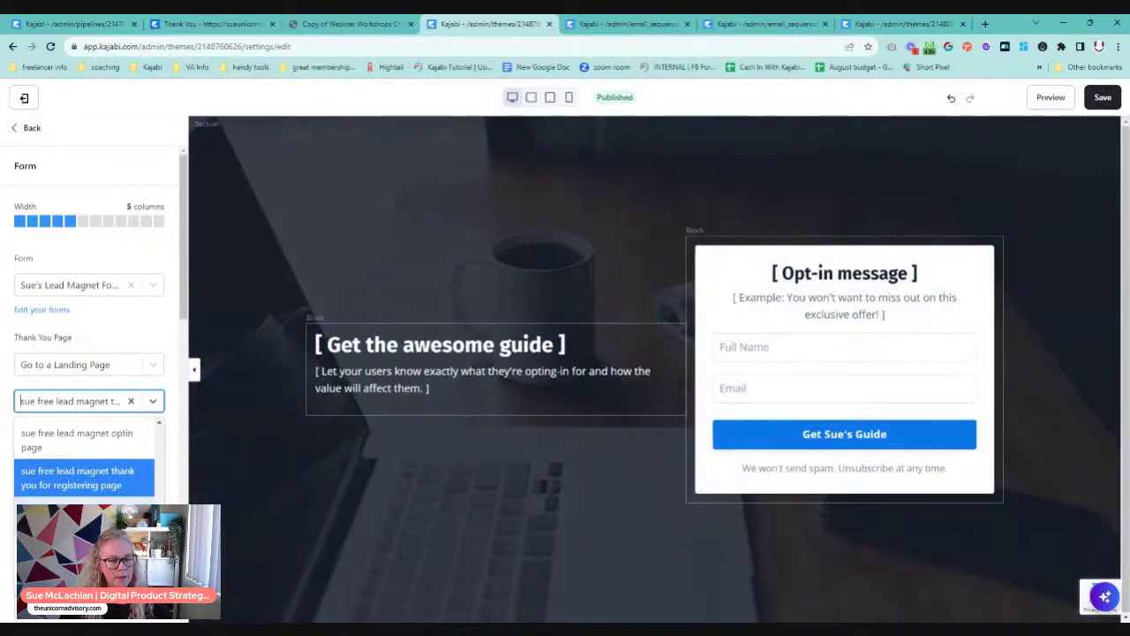
key(Return)
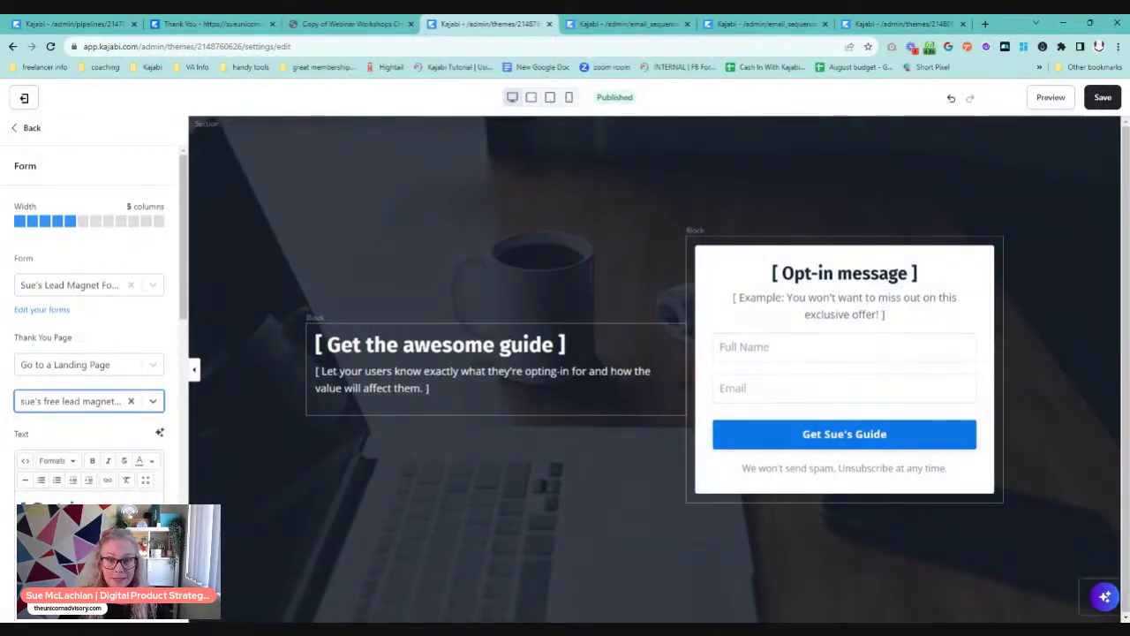
click(1105, 98)
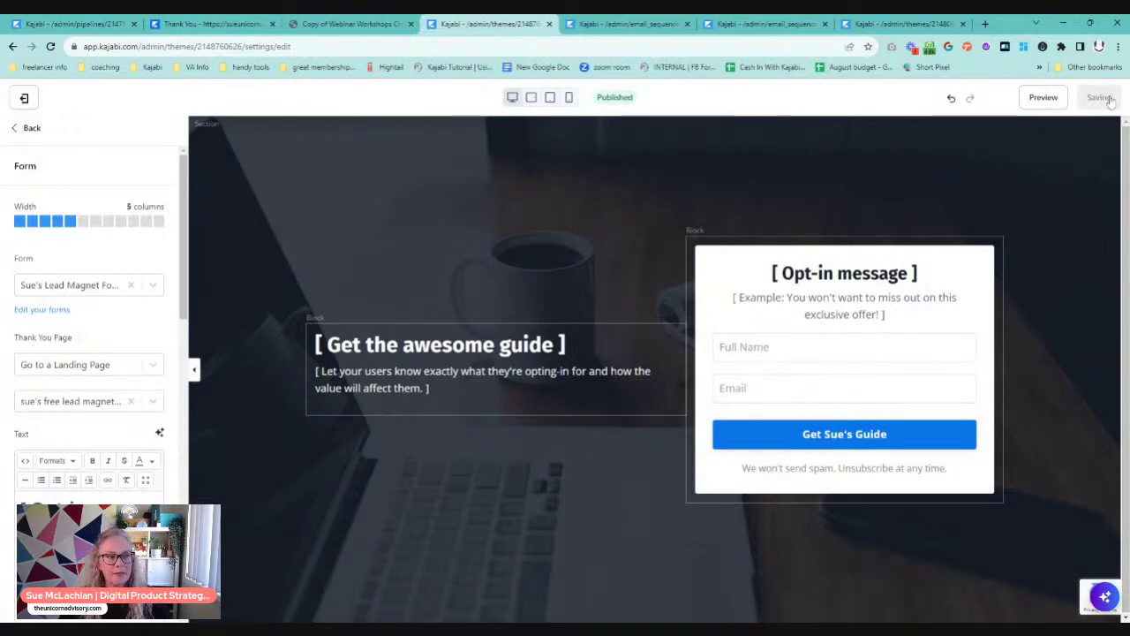
Step: Open the free lead magnet confirmation page from the landing pages and examine its guide download button
click(768, 25)
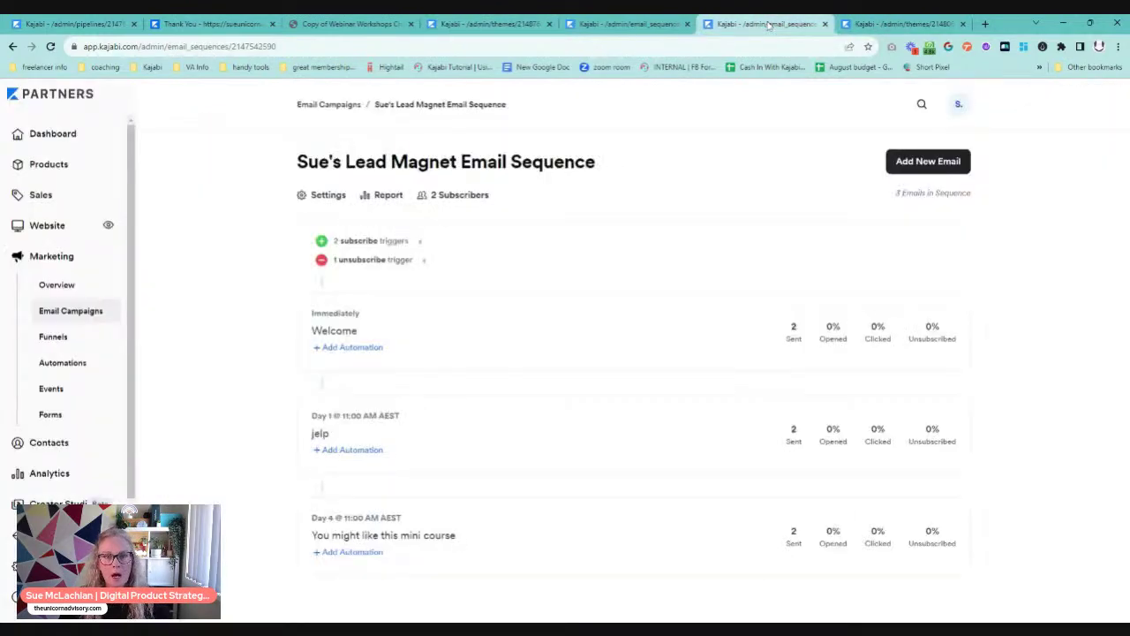
click(664, 24)
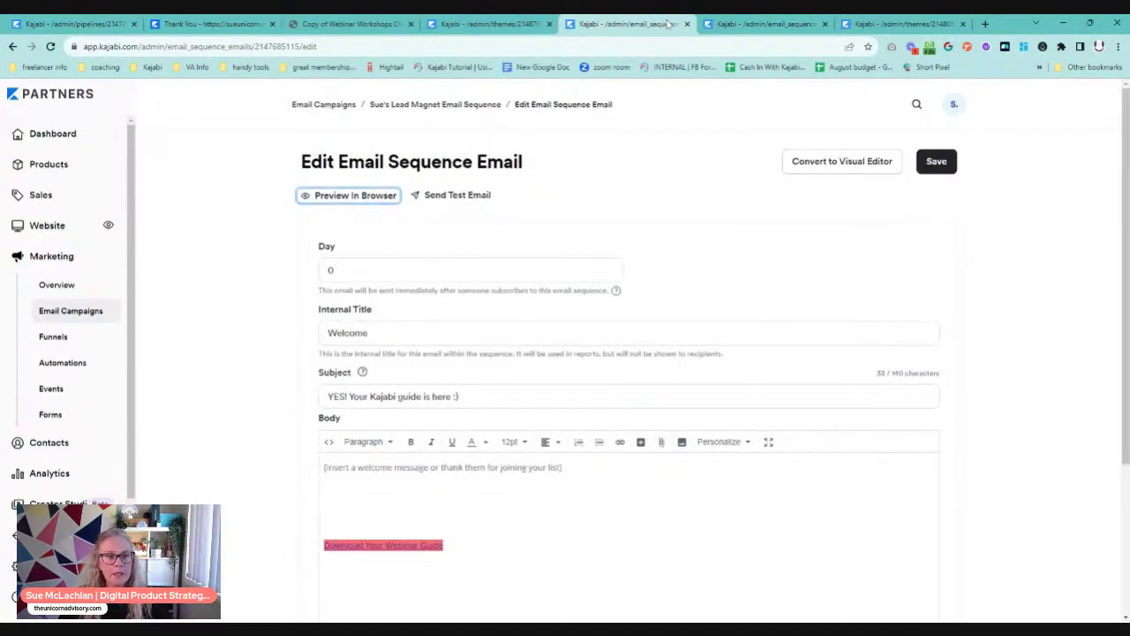
click(760, 25)
click(844, 25)
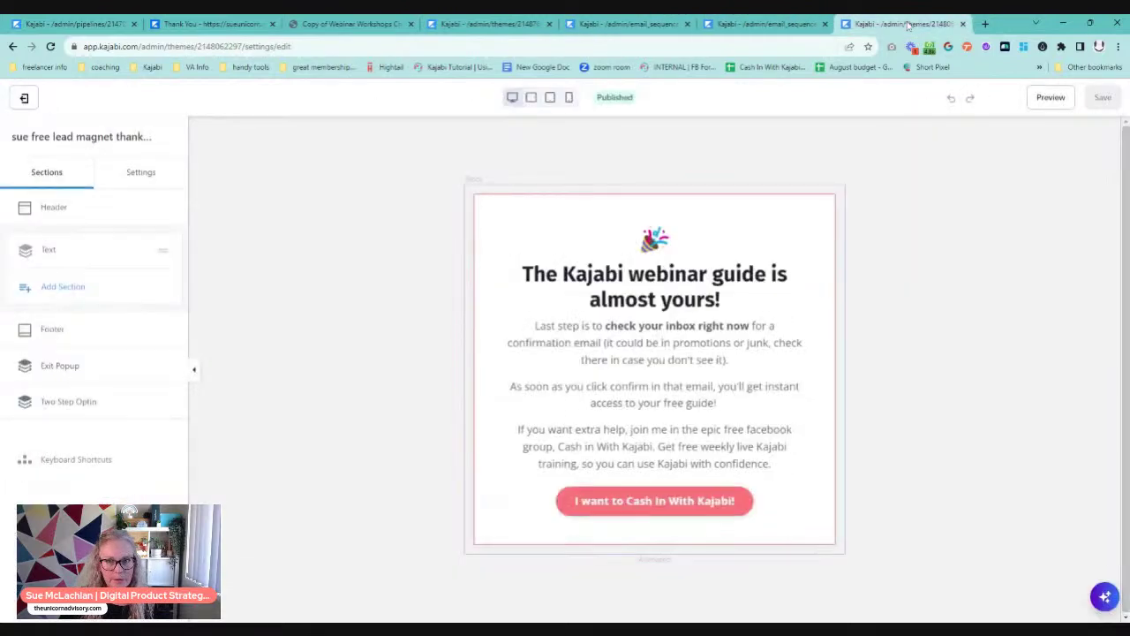
click(26, 98)
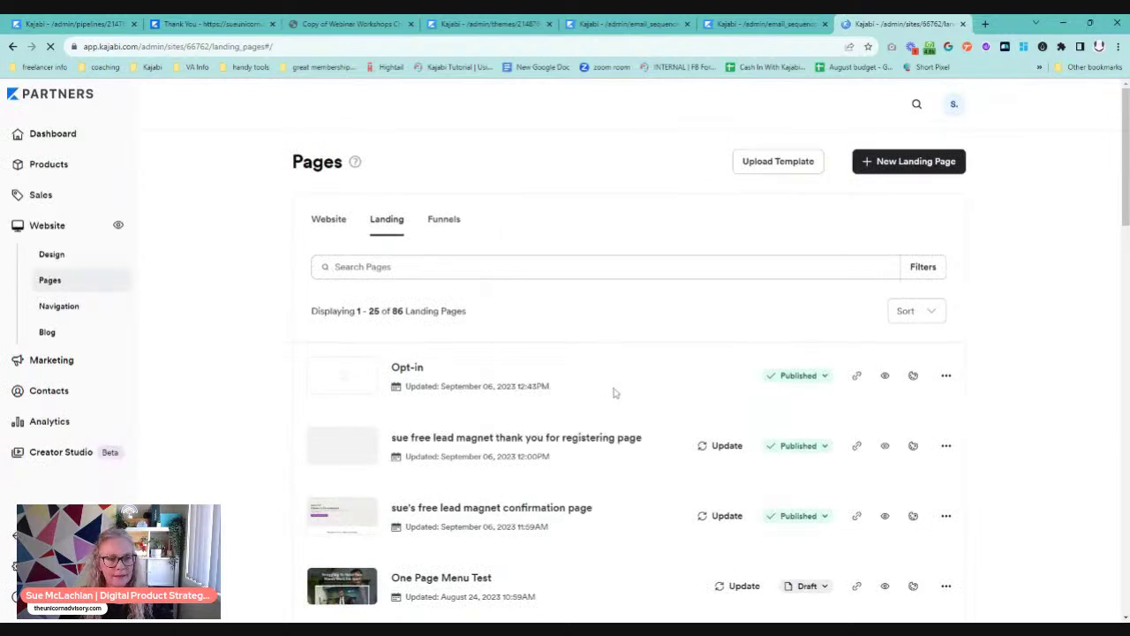
click(522, 516)
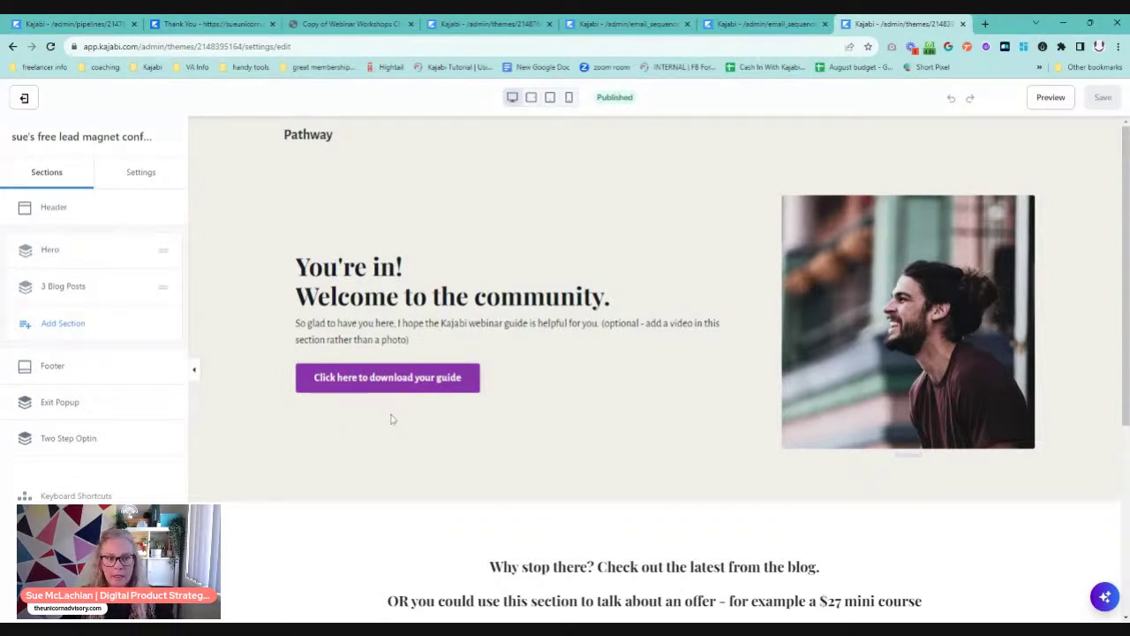
Step: Upload the Copy of Webinar Workshops Checklist PDF from the device as the guide button's download file and save the confirmation page
click(385, 379)
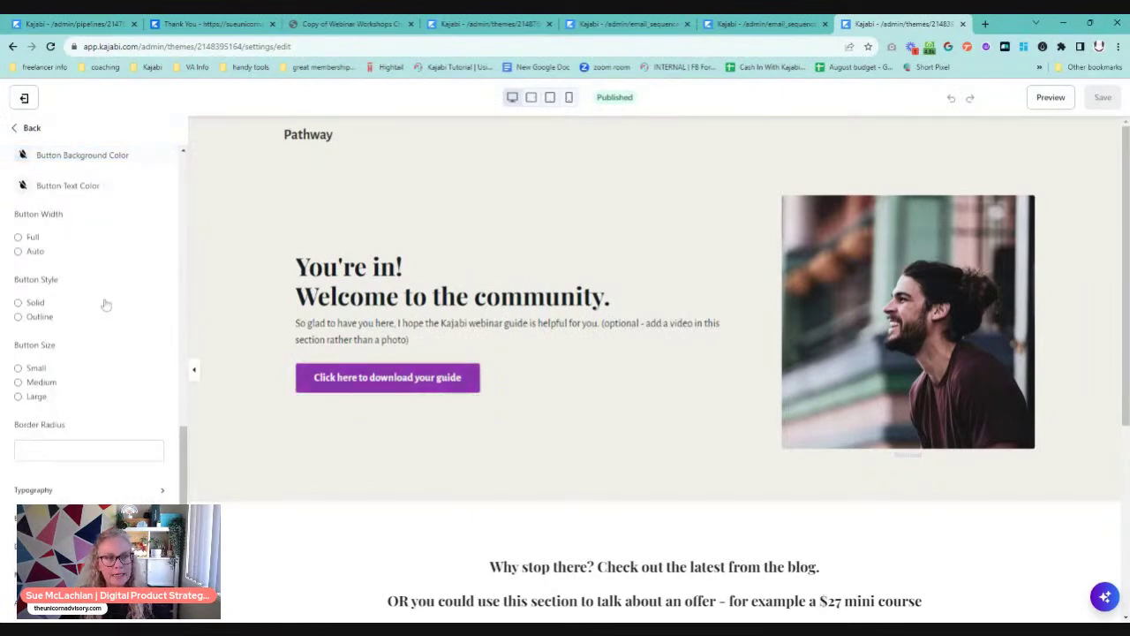
scroll(97, 313, up, 3)
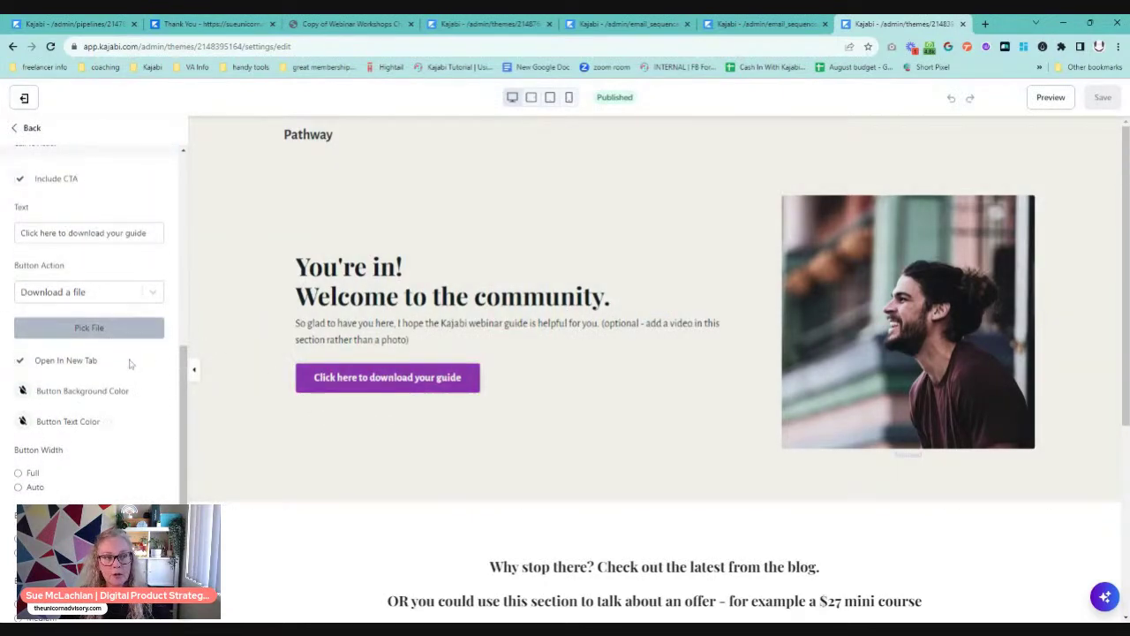
scroll(88, 322, up, 1)
click(89, 388)
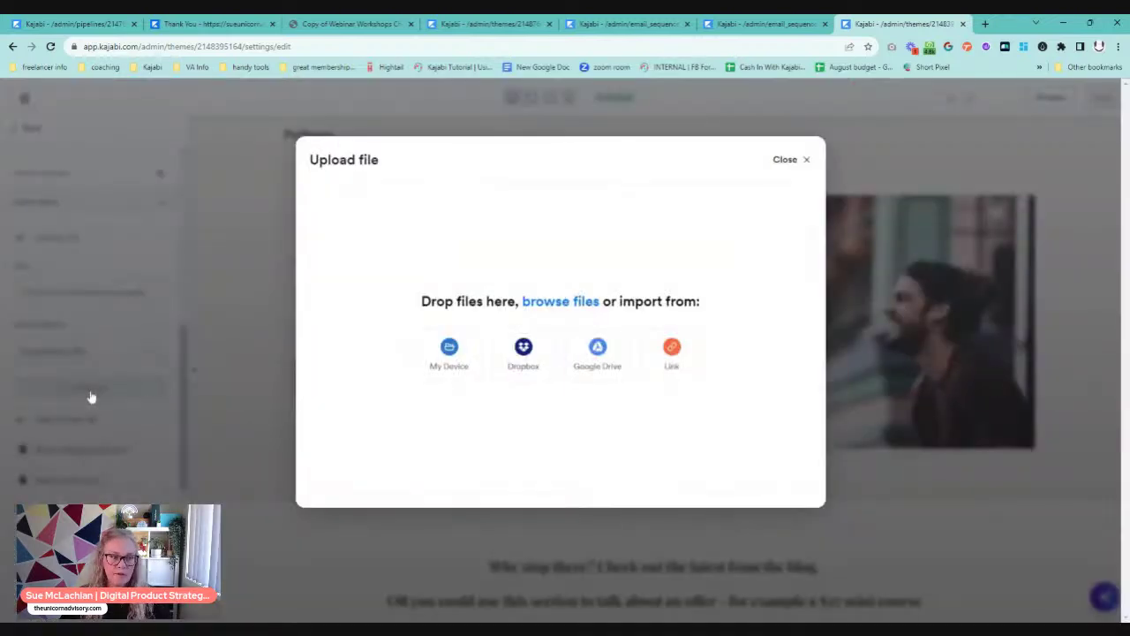
click(437, 358)
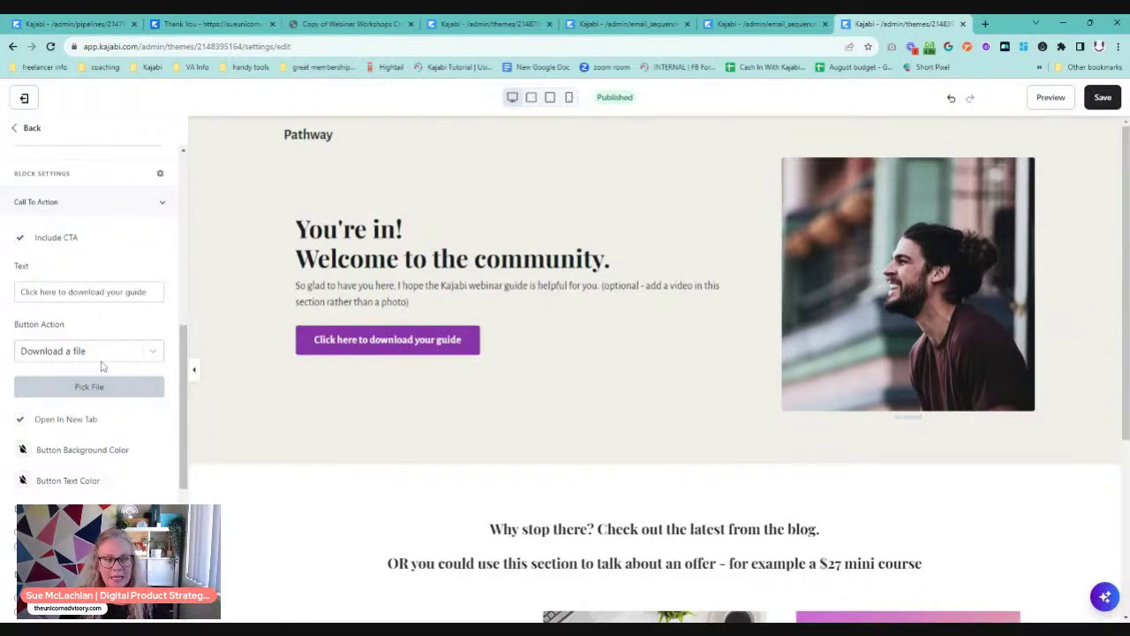
click(1104, 97)
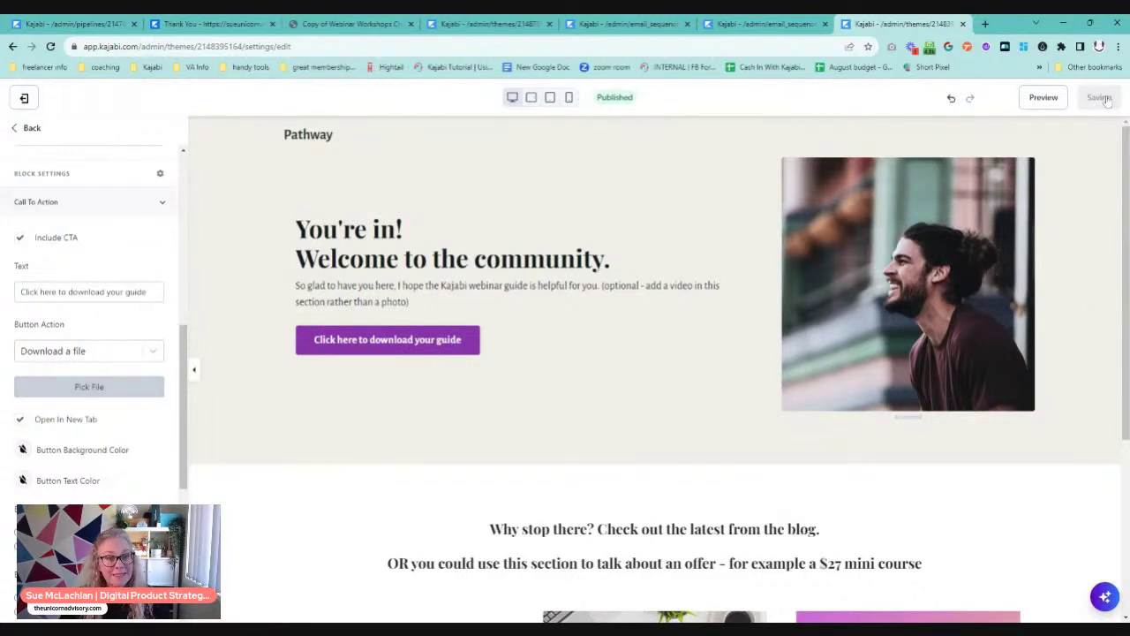
Step: Preview the confirmation page, test its guide download button, and check the opened PDF alongside the Welcome email
click(1044, 98)
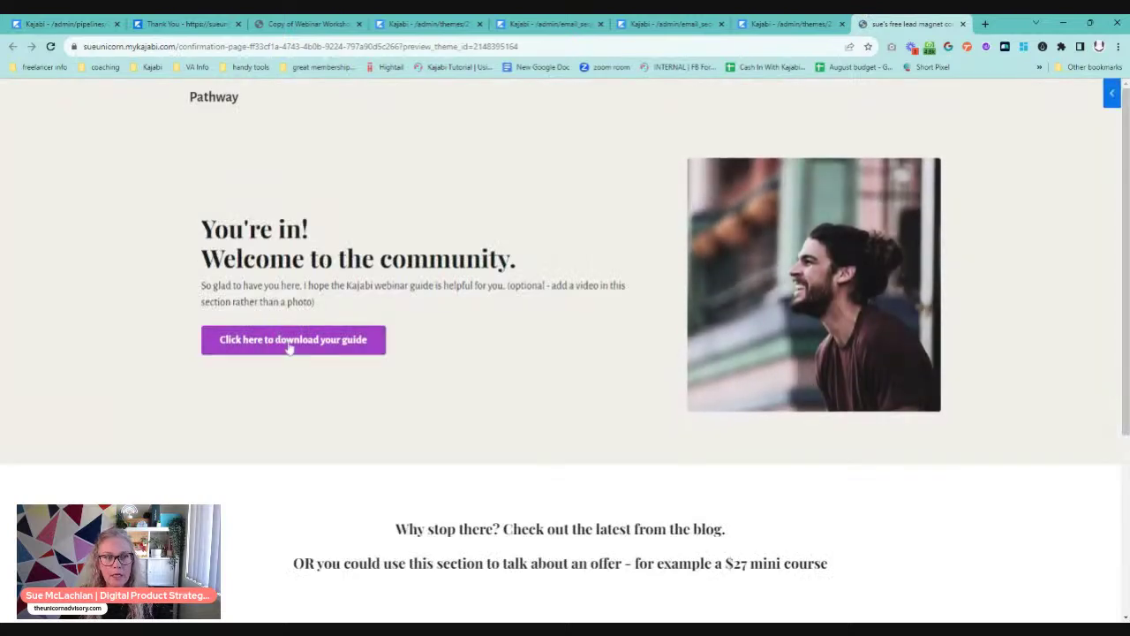
click(289, 345)
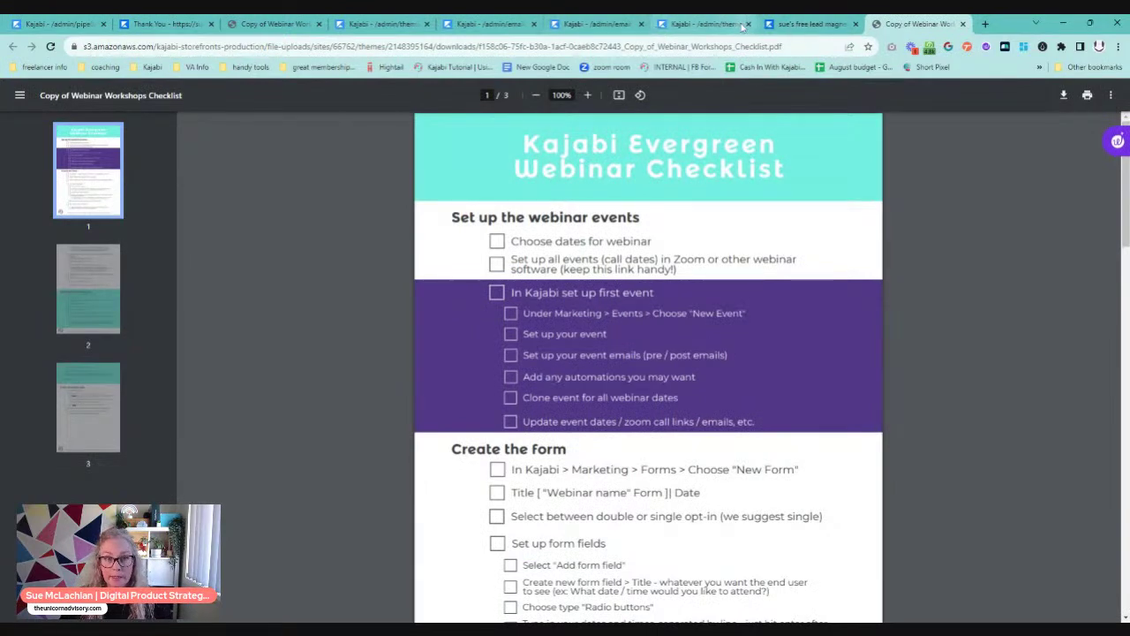
click(491, 25)
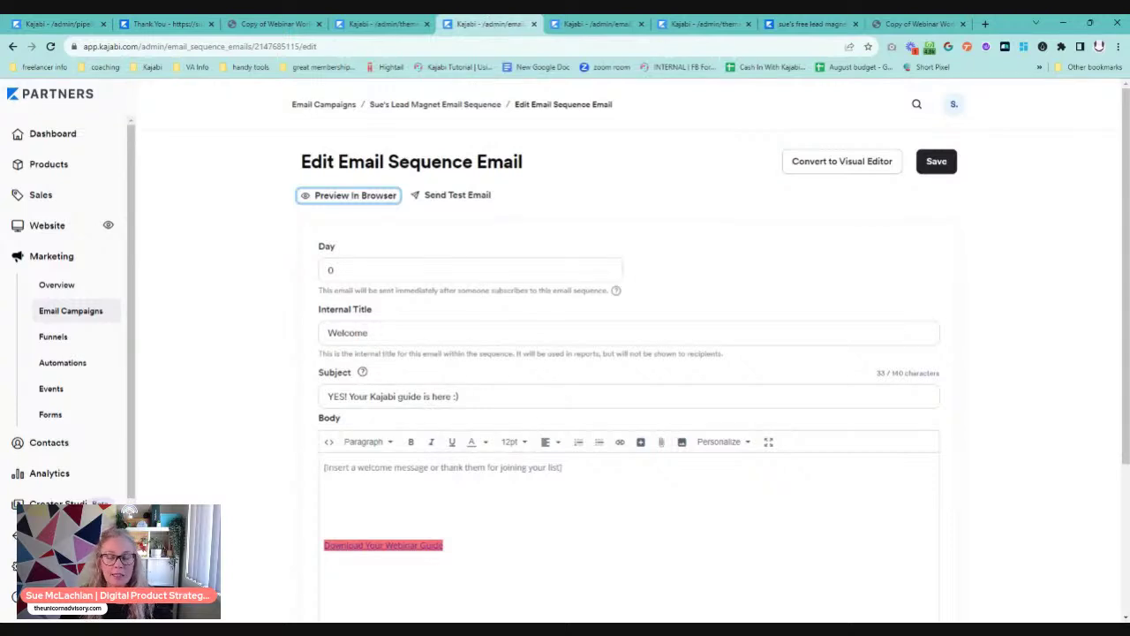
click(922, 27)
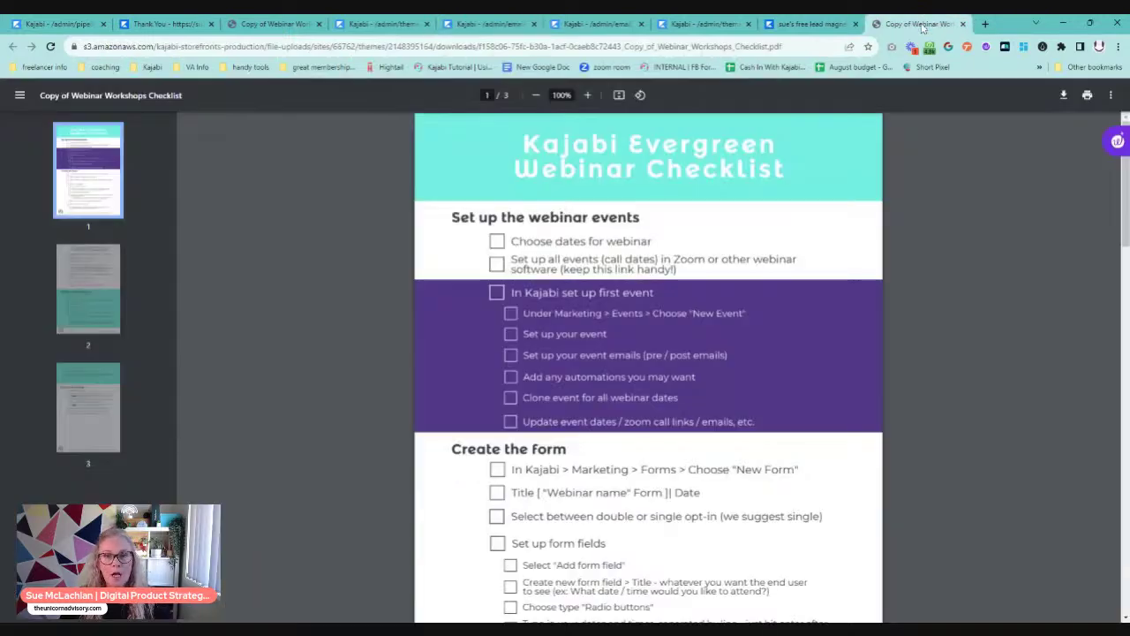
Step: Review the confirmation page preview from the welcome message through the blog posts section and back
click(804, 26)
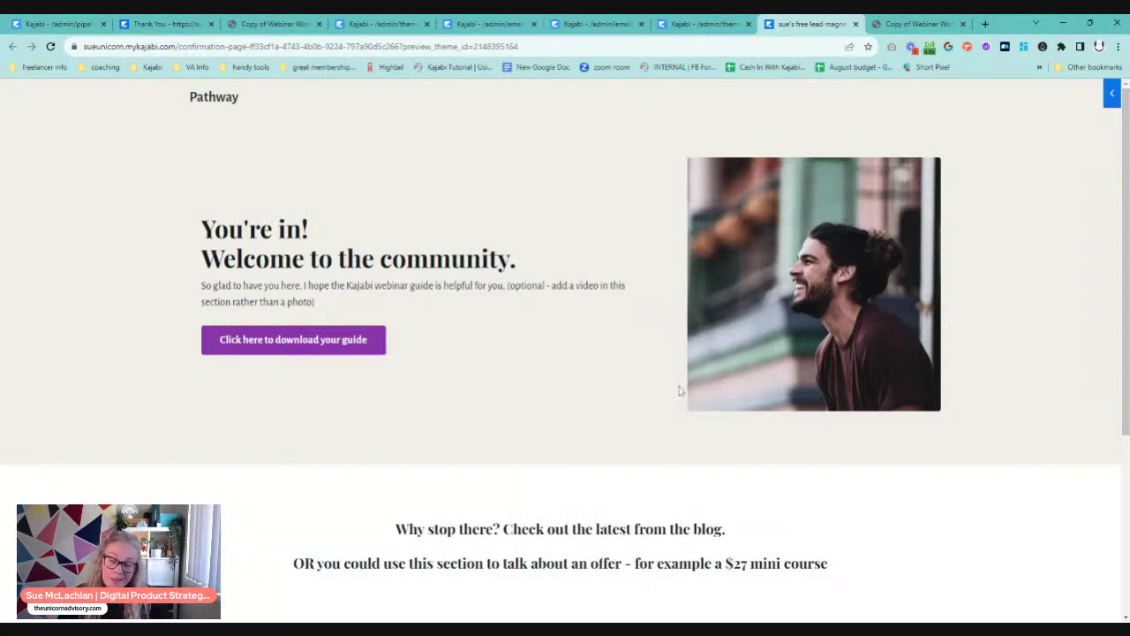
scroll(658, 405, down, 3)
scroll(658, 406, down, 1)
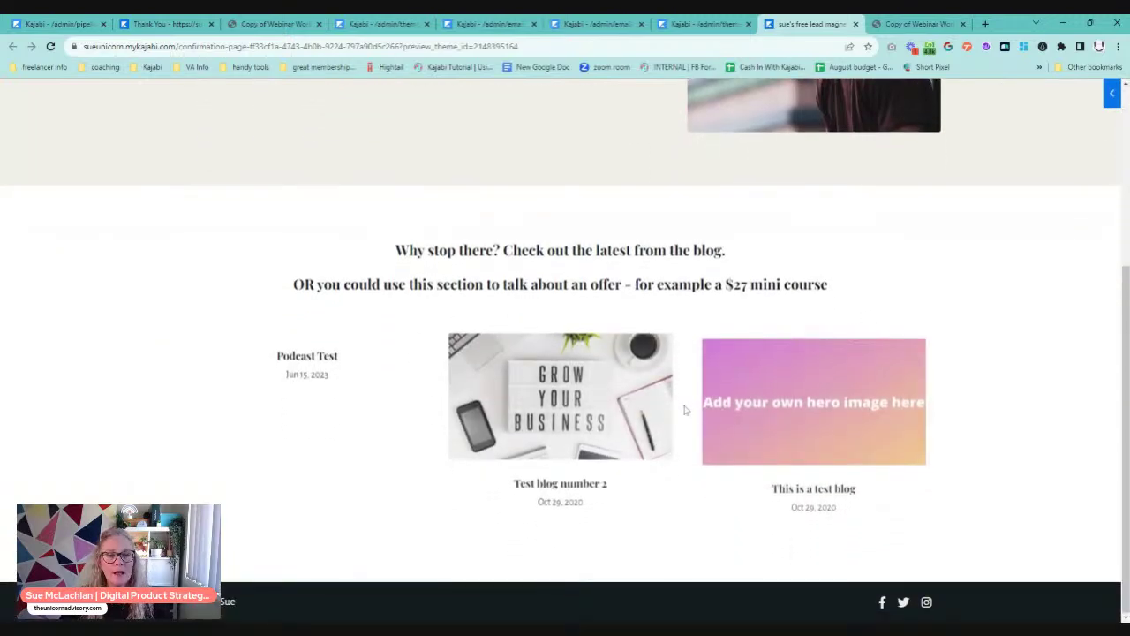
scroll(744, 534, up, 4)
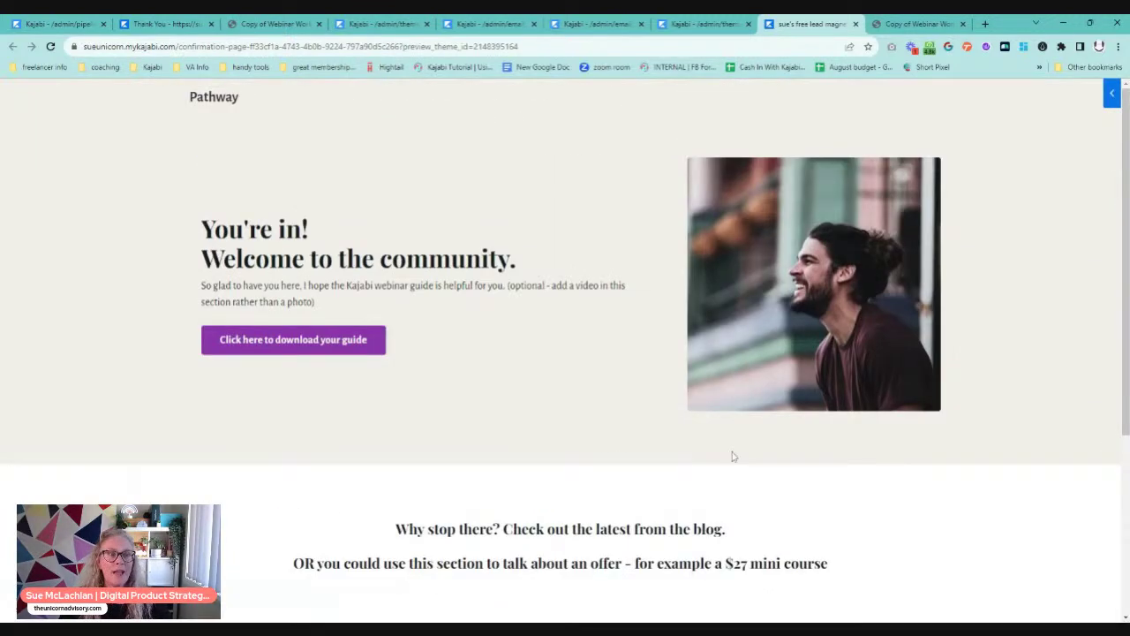